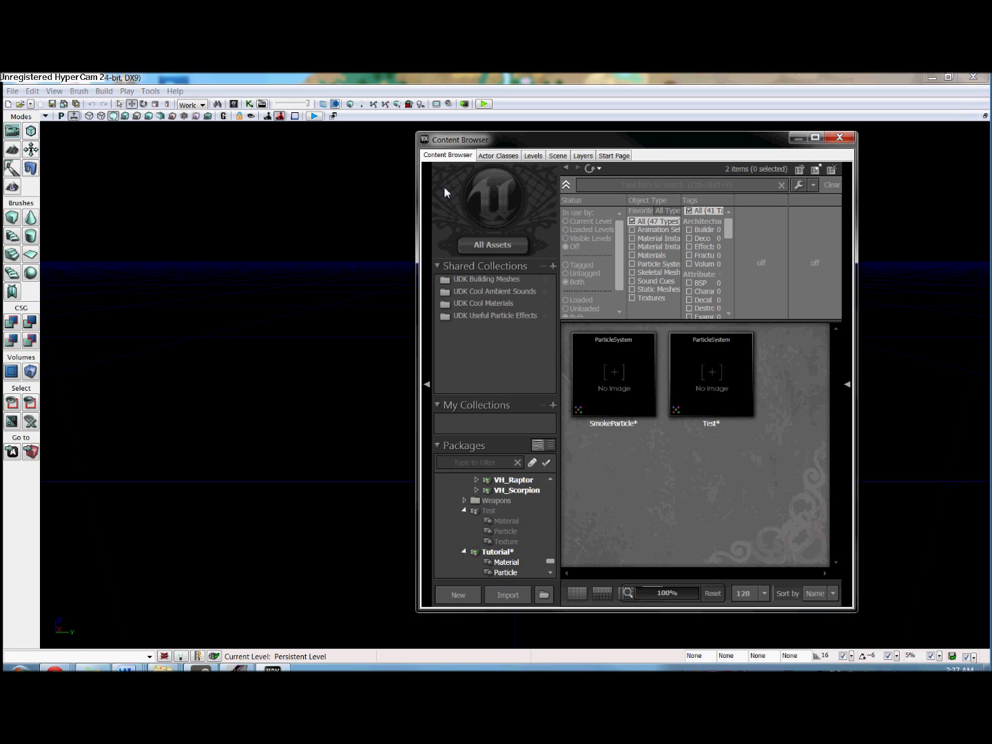
Create a ParticleSystem named SmokeParticle in the Tutorial package's Particle group, replacing the existing object of that name
{"action": "right_click", "coordinate": [607, 475]}
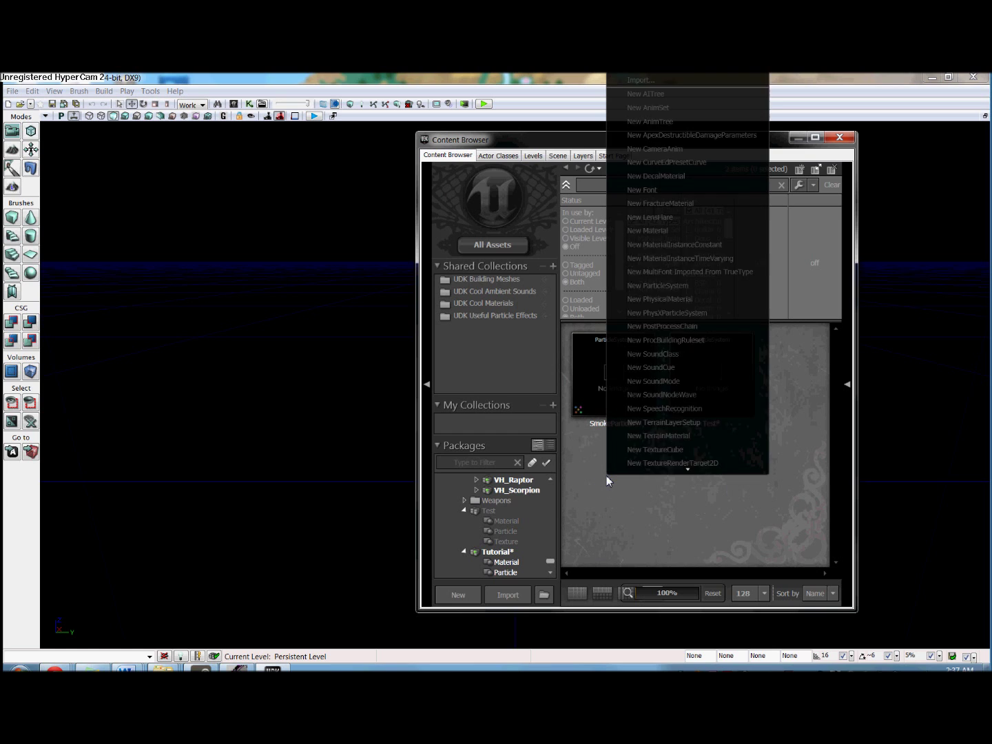
{"action": "left_click", "coordinate": [693, 282]}
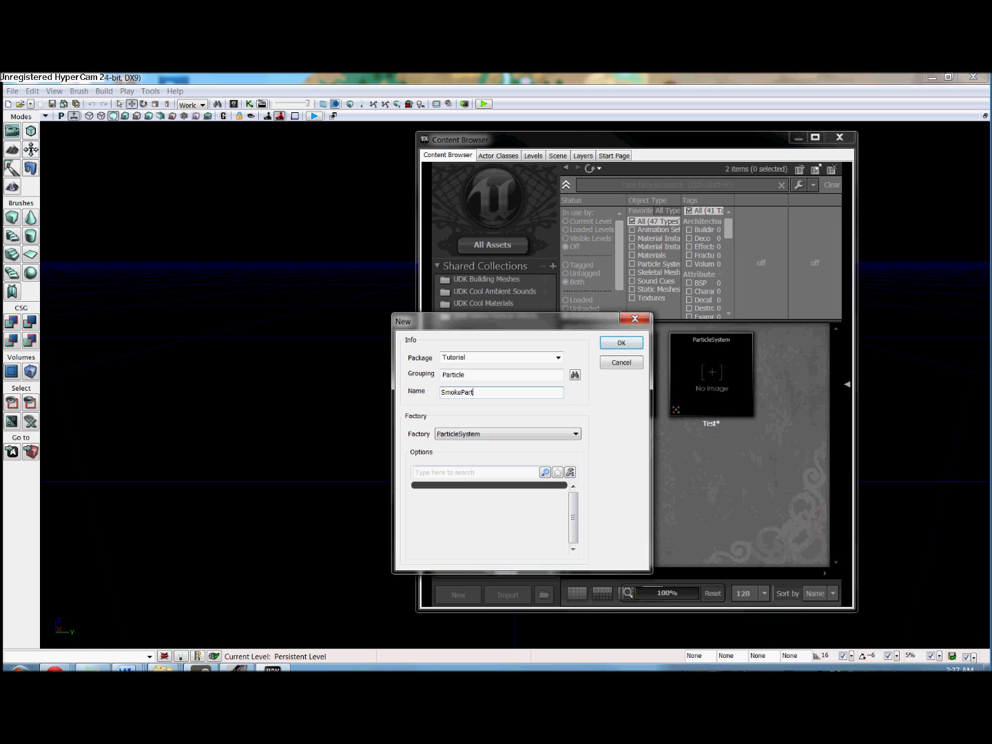
{"action": "key", "text": "Return"}
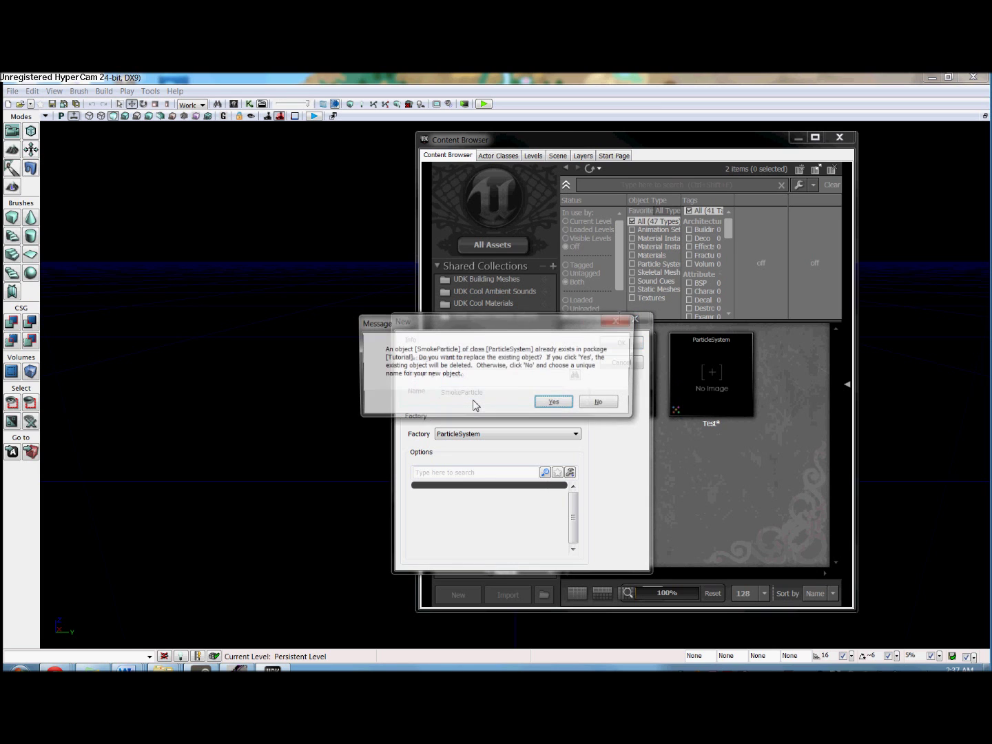
{"action": "key", "text": "Return"}
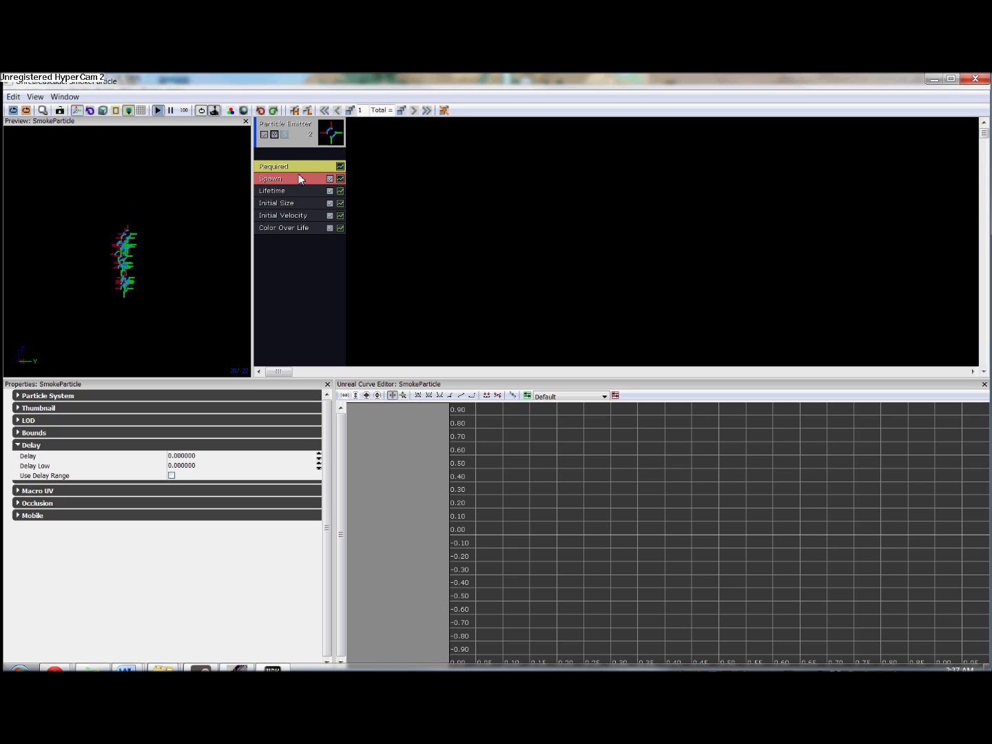
Assign NewSmokeMaterial from the Tutorial package to the emitter's Required module and enable Use Local Space
{"action": "left_click", "coordinate": [276, 167]}
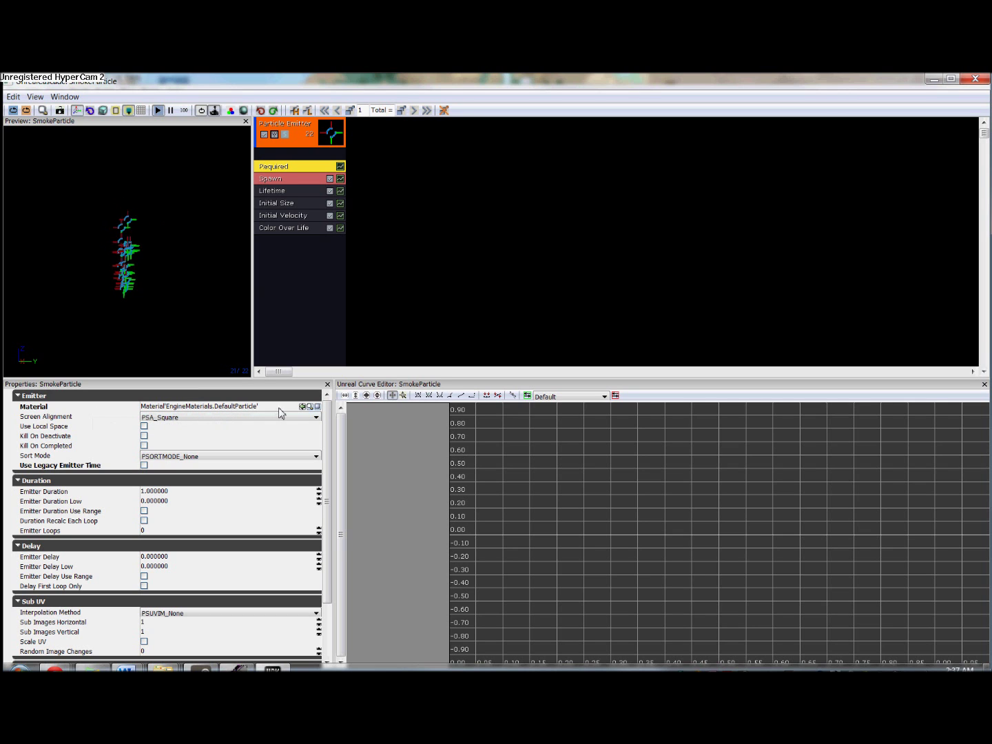
{"action": "left_click", "coordinate": [932, 80]}
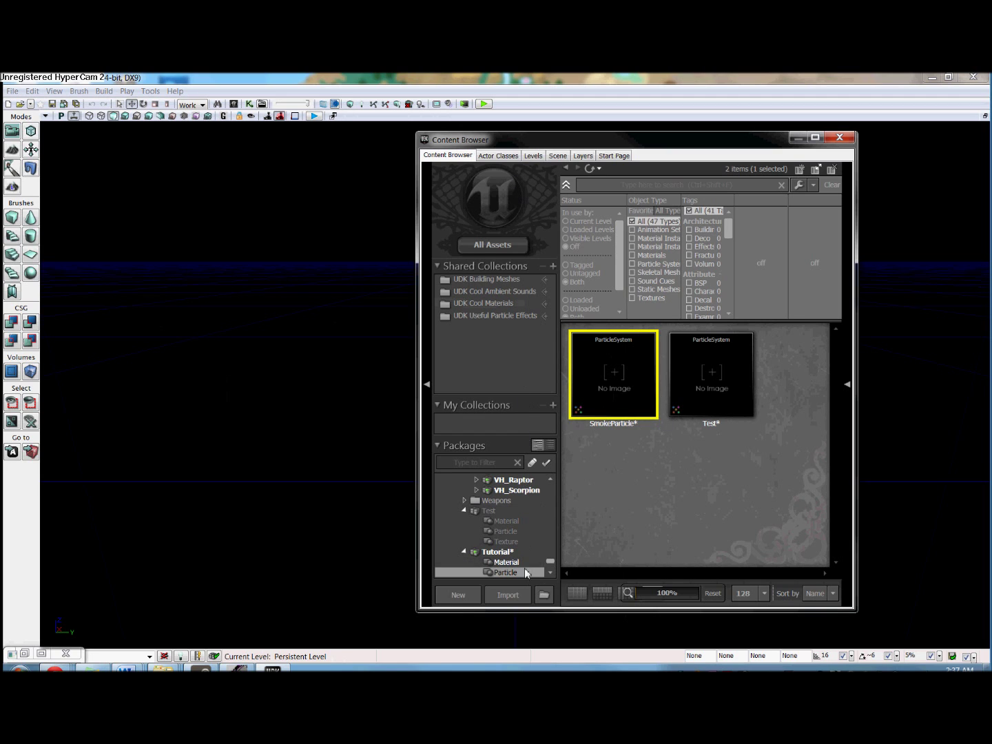
{"action": "scroll", "coordinate": [550, 571], "scroll_direction": "down", "scroll_amount": 2}
{"action": "left_click", "coordinate": [505, 542]}
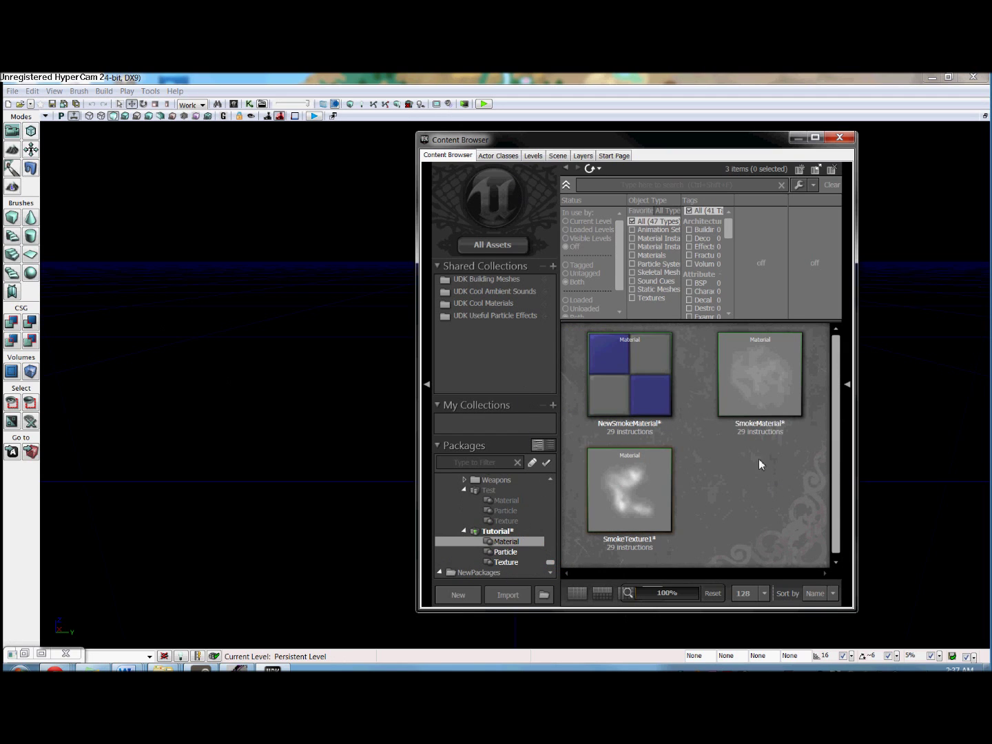
{"action": "left_click", "coordinate": [648, 379]}
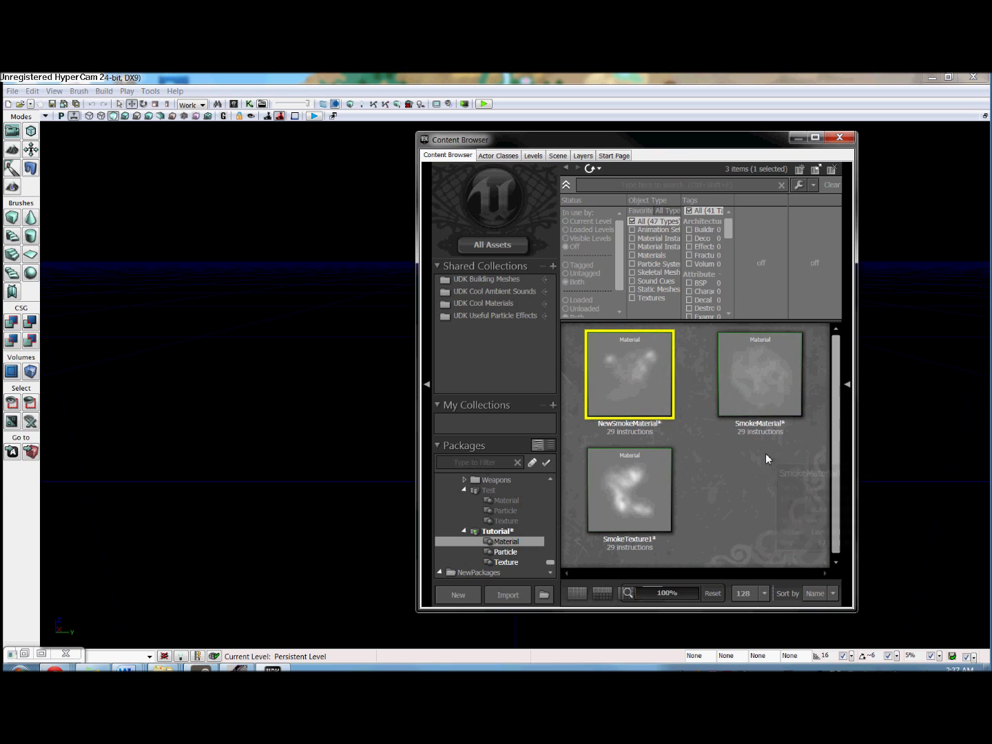
{"action": "left_click", "coordinate": [41, 654]}
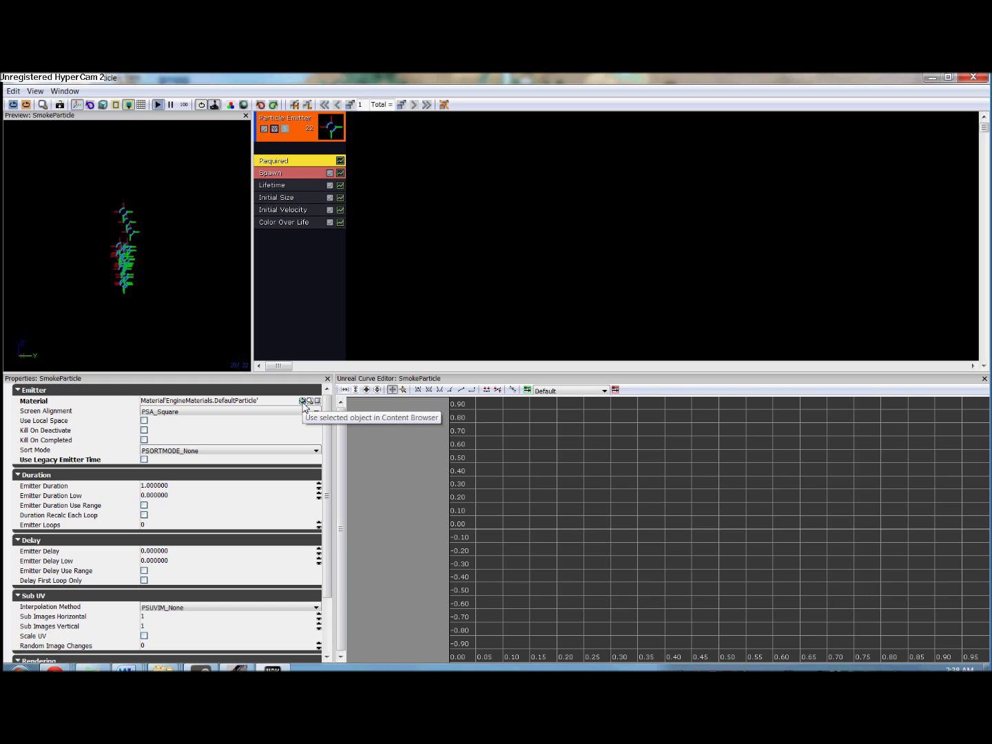
{"action": "left_click", "coordinate": [303, 401]}
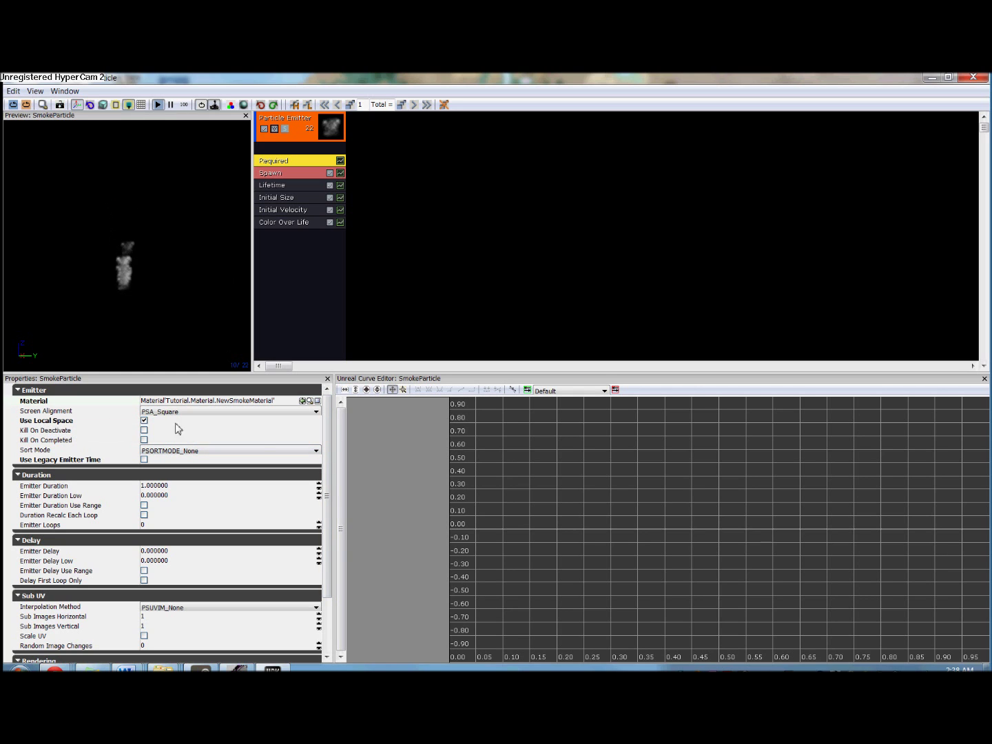
Set the Max Draw Count in the Required module's rendering properties to 50
{"action": "left_click_drag", "start_coordinate": [328, 462], "coordinate": [326, 538]}
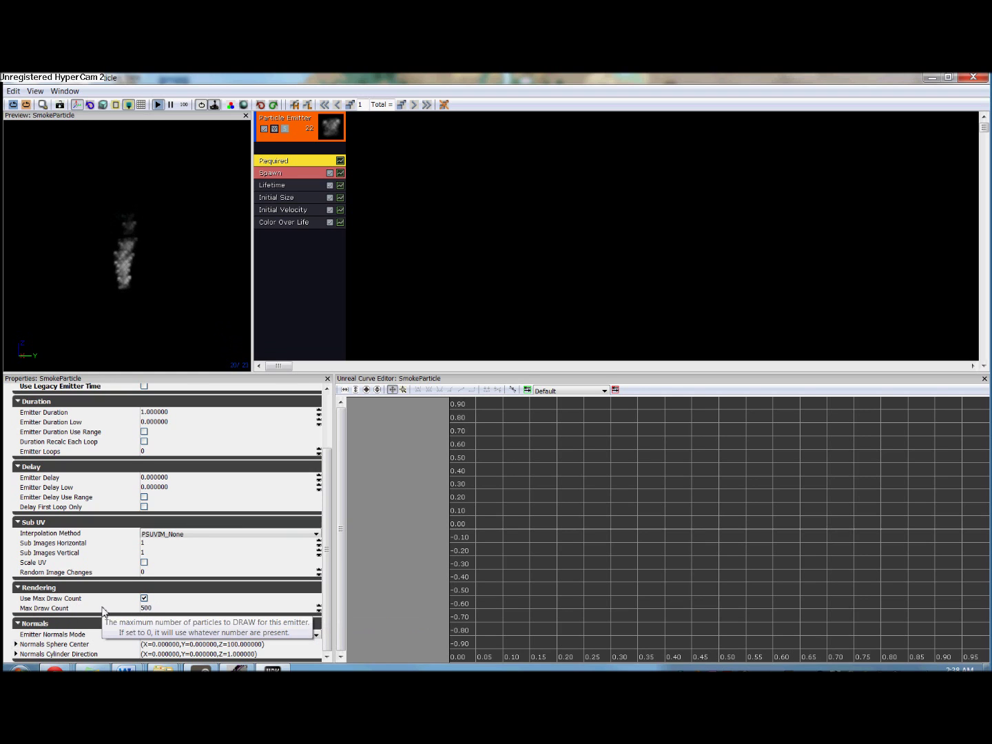
{"action": "left_click", "coordinate": [148, 610]}
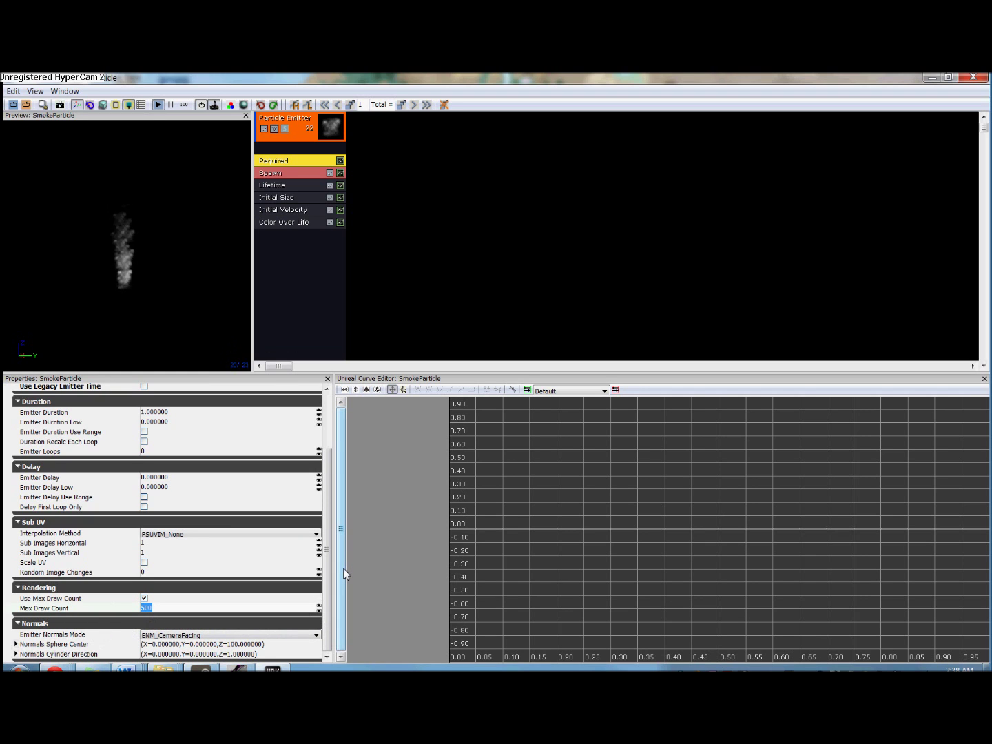
{"action": "type", "text": "50"}
{"action": "key", "text": "Return"}
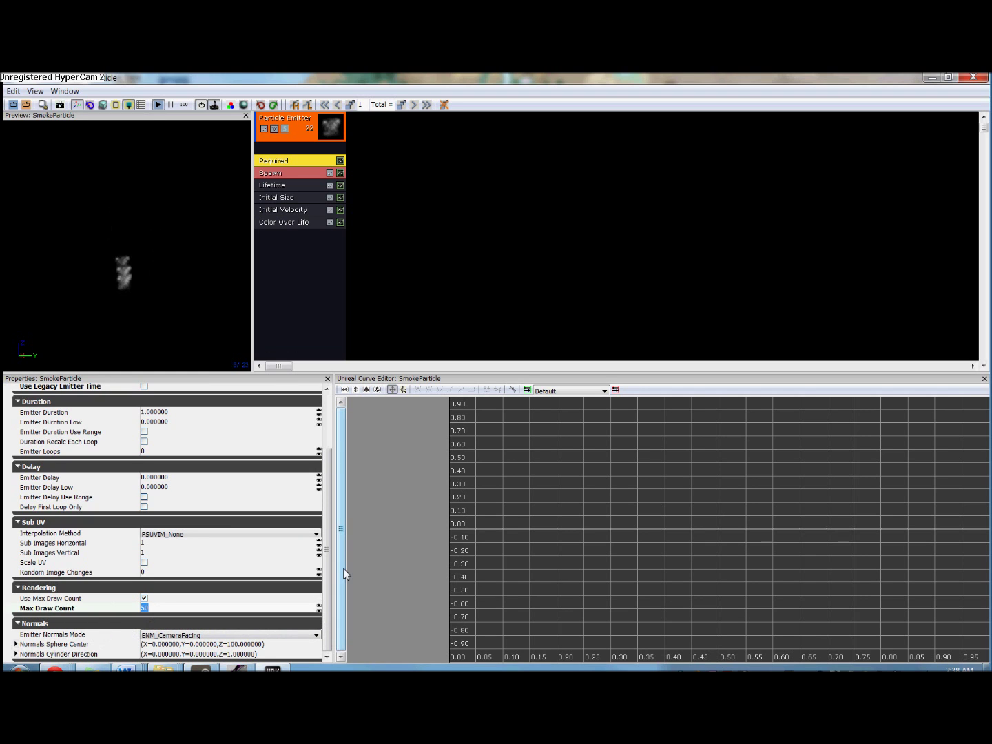
Set the constant spawn rate of the emitter's Spawn module to 15
{"action": "left_click", "coordinate": [282, 176]}
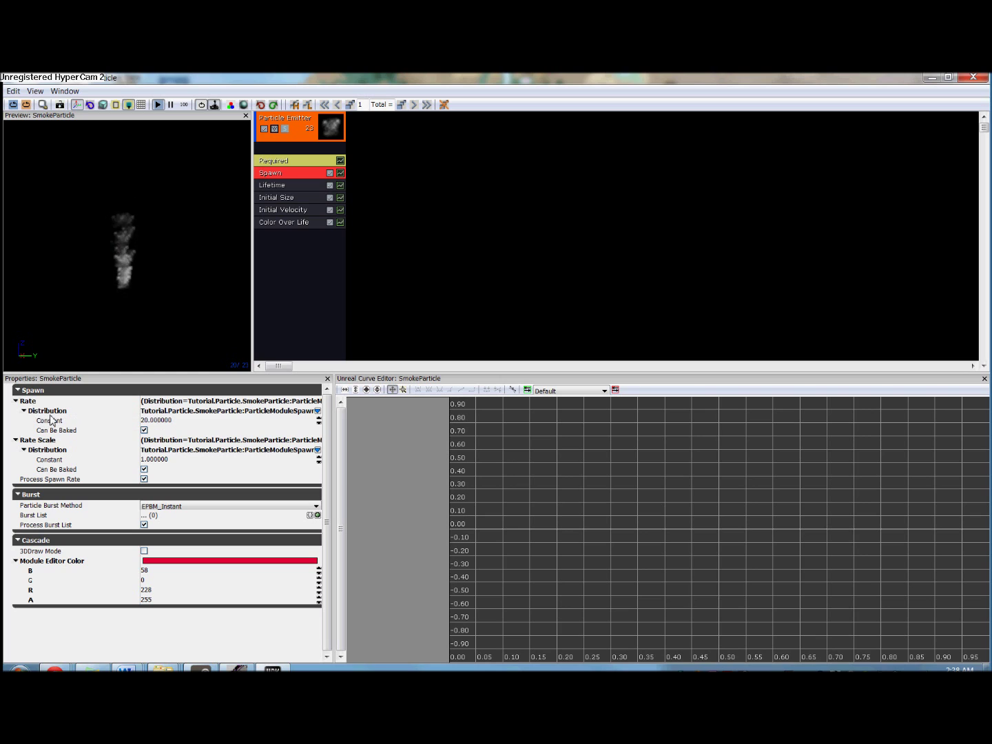
{"action": "left_click", "coordinate": [158, 422]}
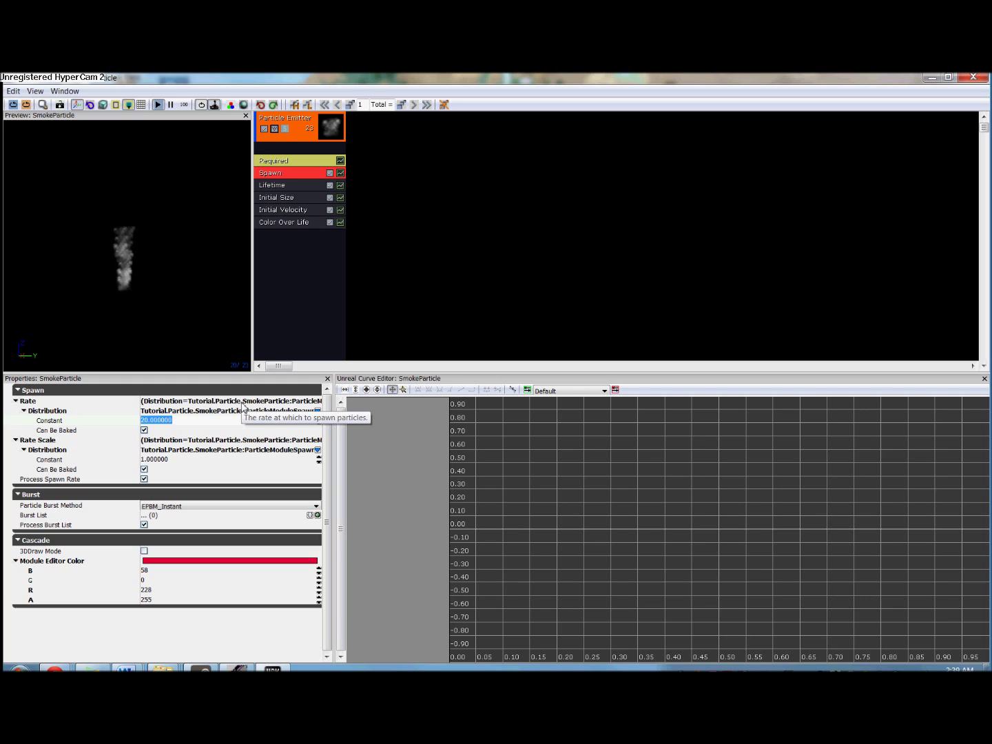
{"action": "type", "text": "15"}
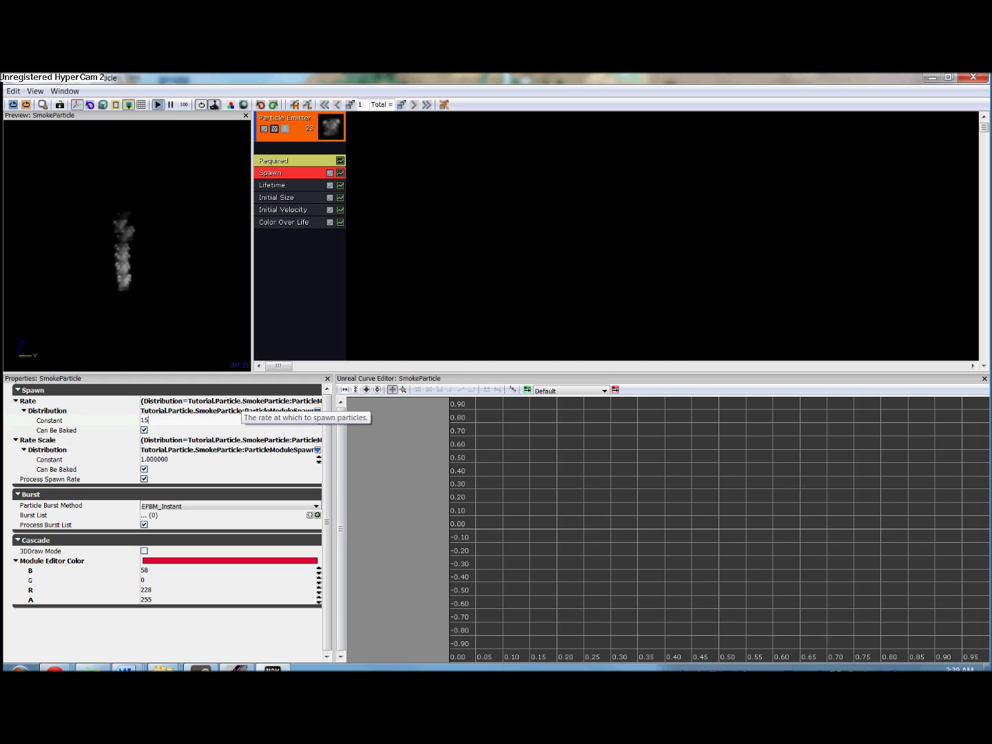
{"action": "key", "text": "Return"}
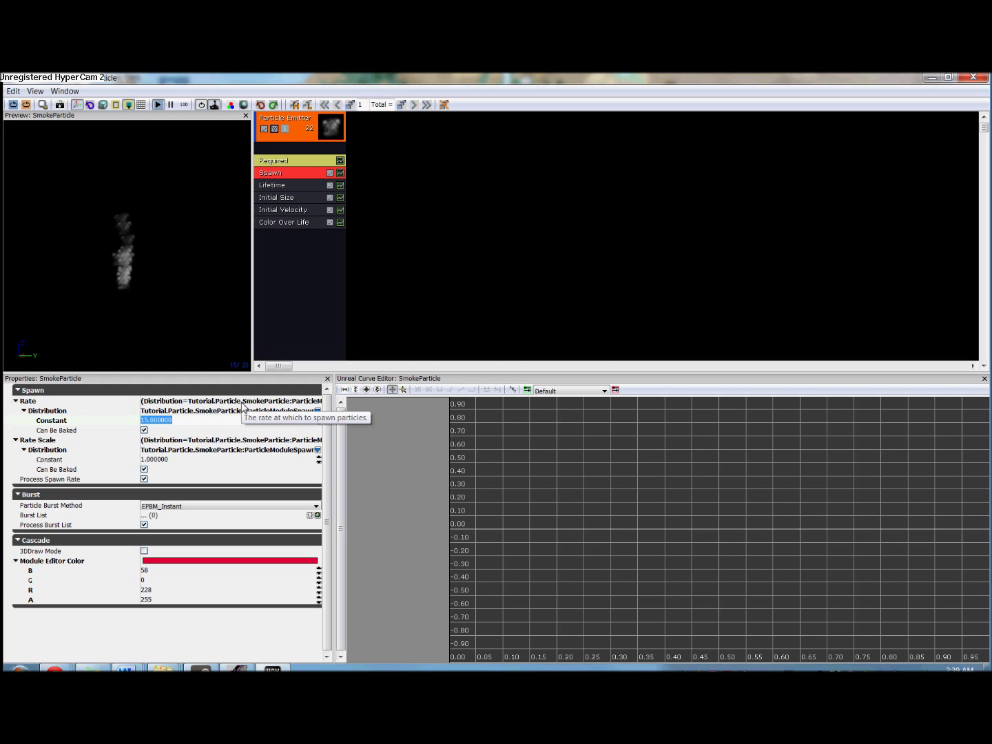
Set the particle Lifetime distribution to a minimum of 2.5 and a maximum of 3
{"action": "left_click", "coordinate": [293, 186]}
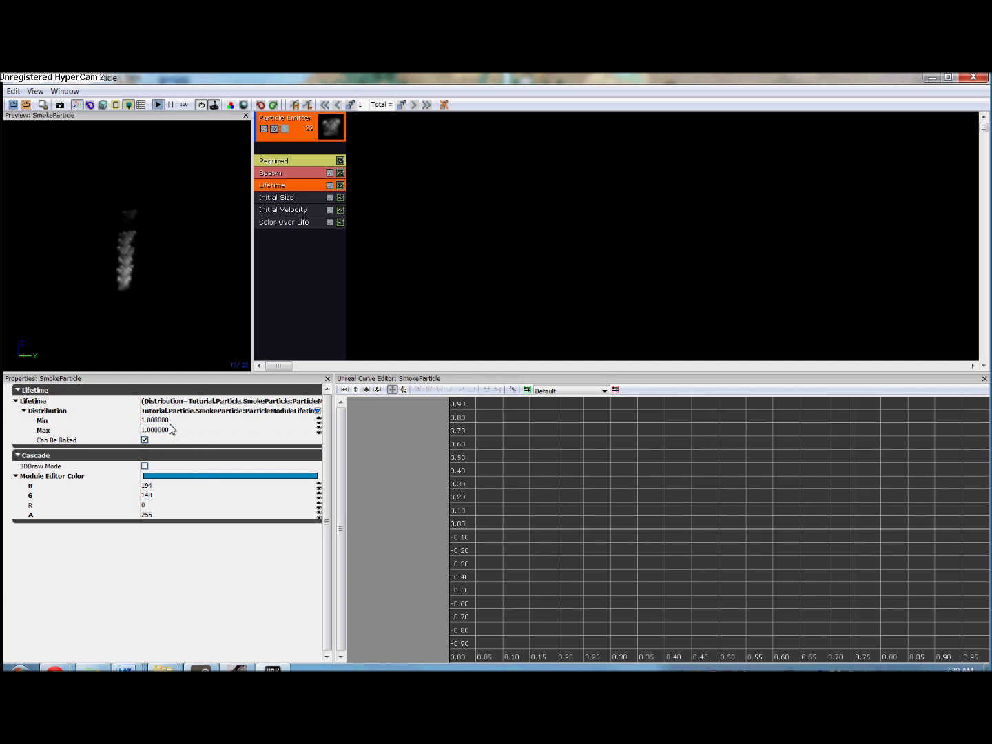
{"action": "left_click", "coordinate": [172, 422]}
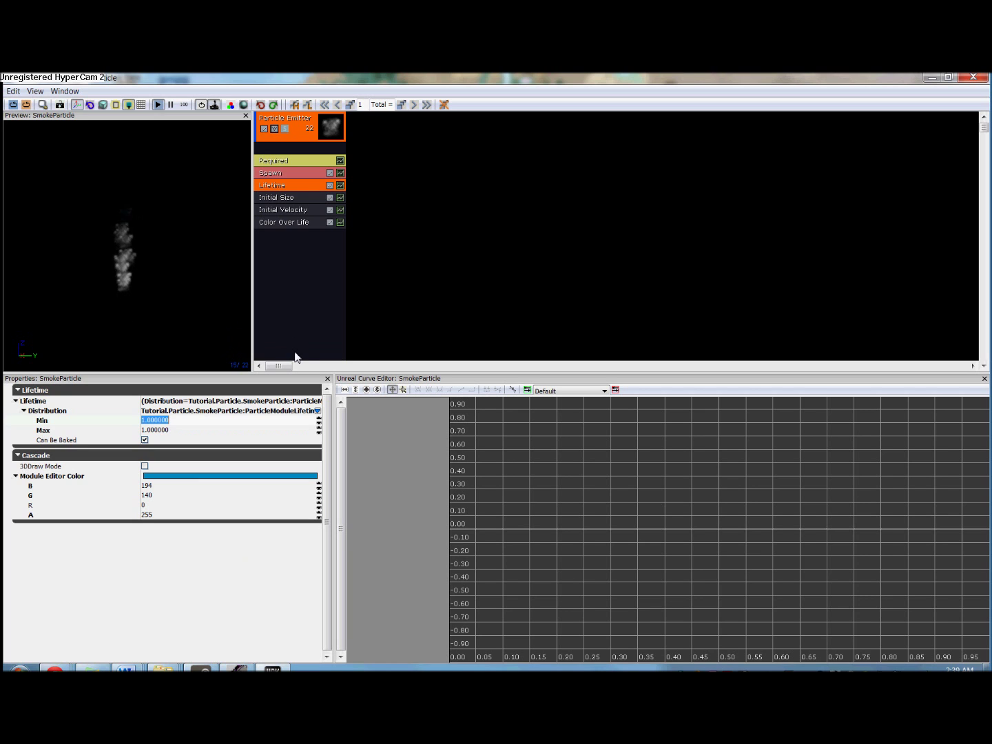
{"action": "type", "text": "2"}
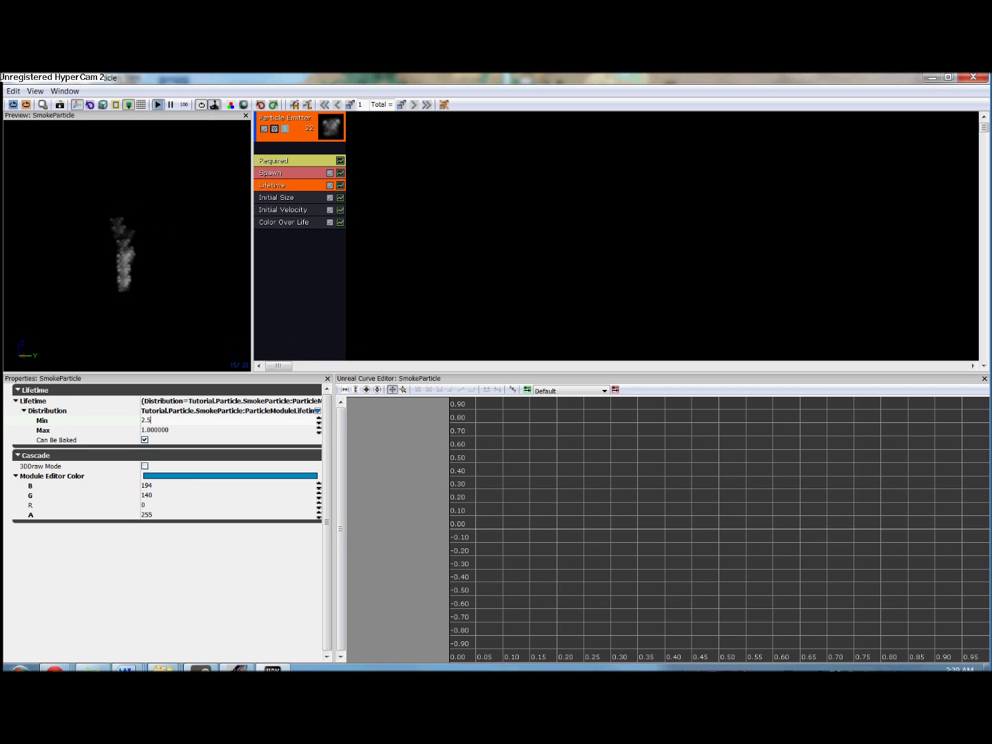
{"action": "type", "text": ".5"}
{"action": "key", "text": "Tab"}
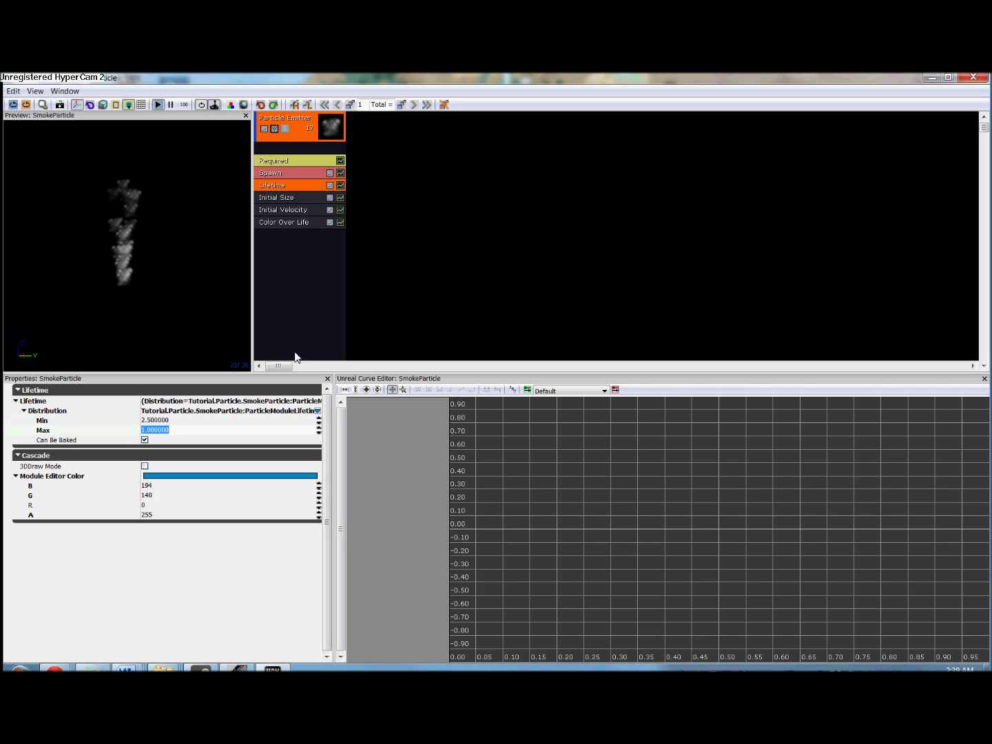
{"action": "type", "text": "3"}
{"action": "key", "text": "Return"}
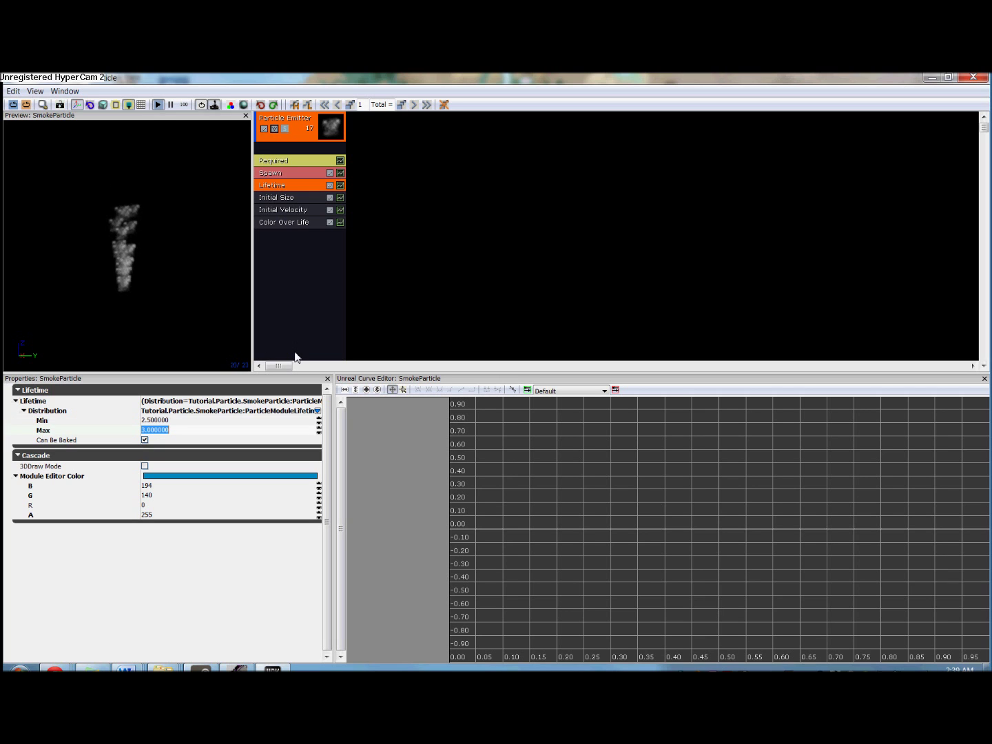
Set the Initial Size module's maximum start size to 256 in X, Y and Z
{"action": "left_click", "coordinate": [298, 197]}
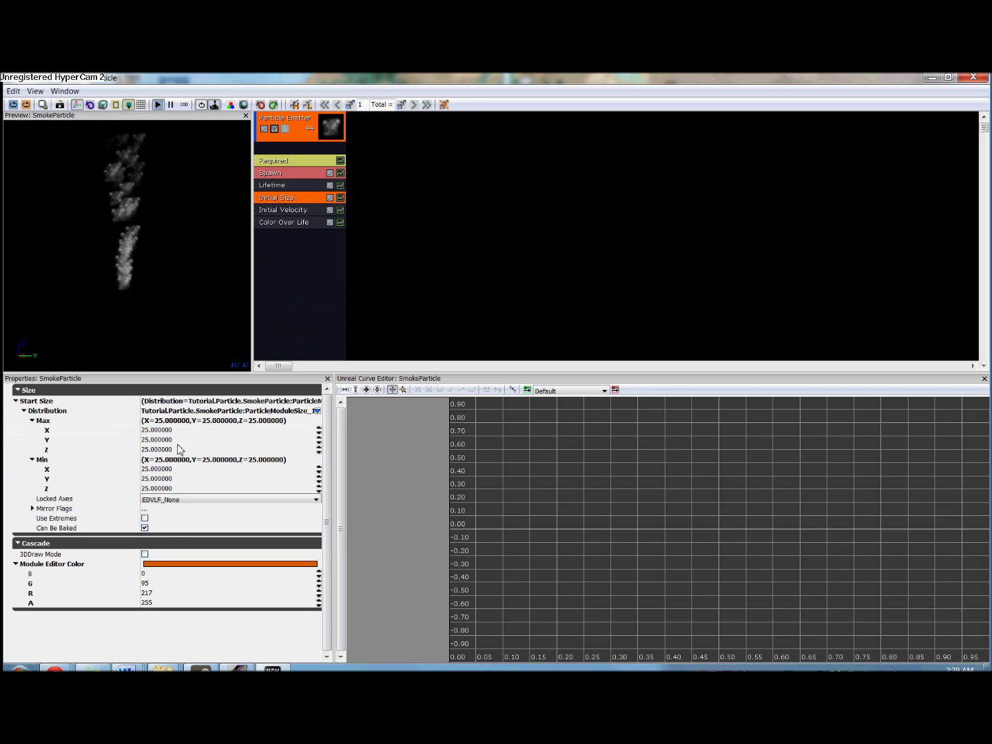
{"action": "left_click", "coordinate": [160, 431]}
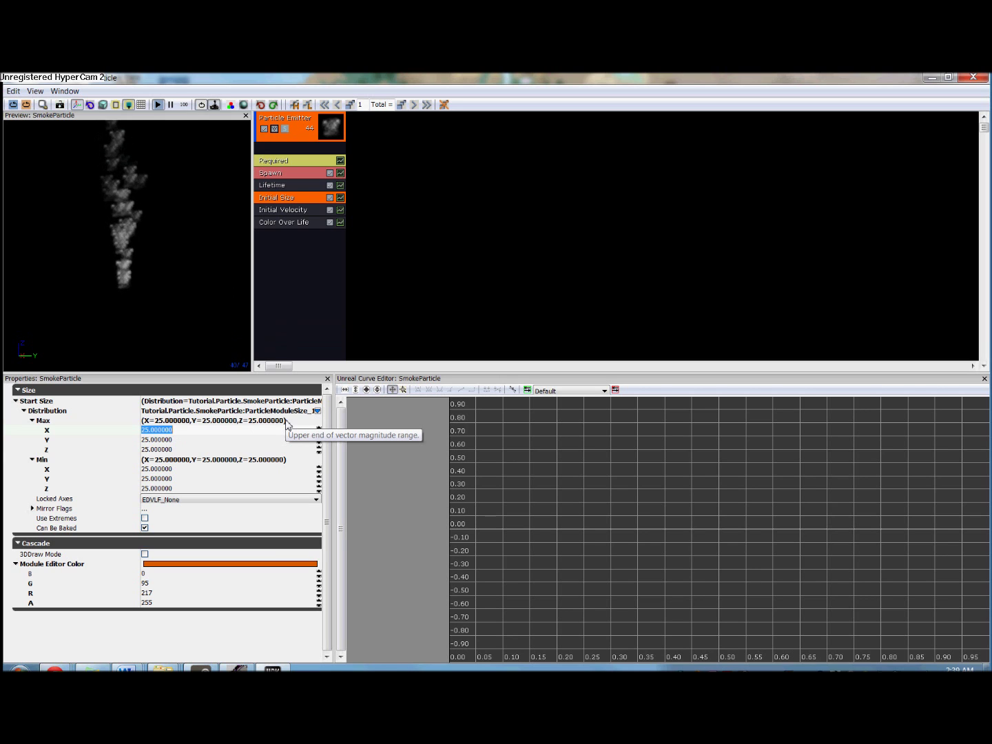
{"action": "type", "text": "256"}
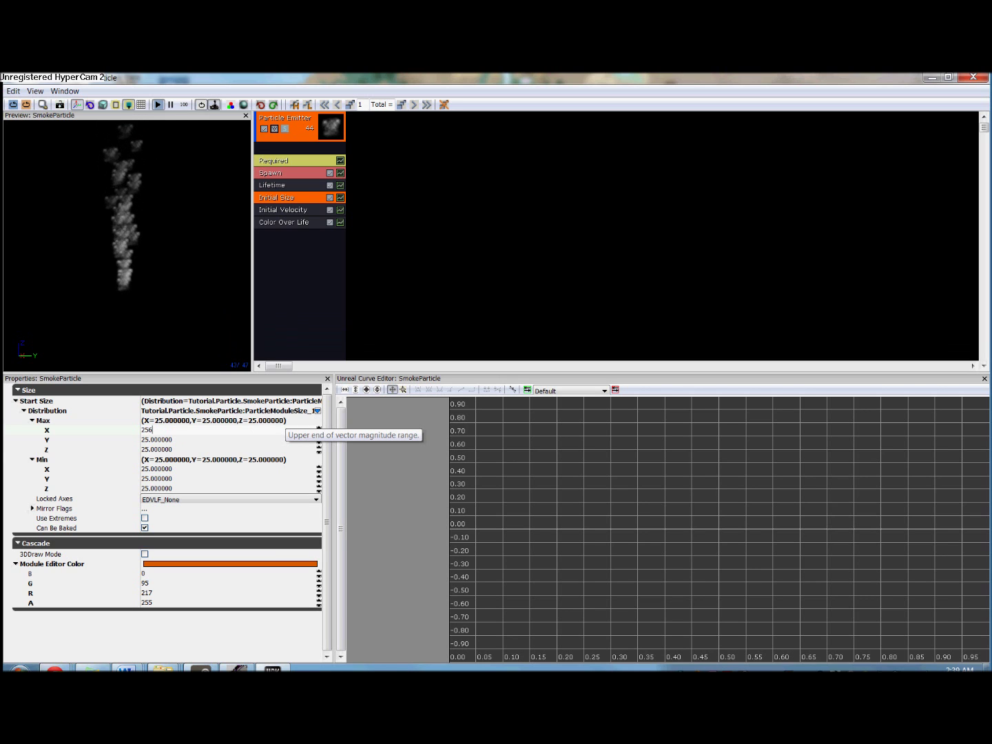
{"action": "key", "text": "Tab"}
{"action": "type", "text": "256"}
{"action": "key", "text": "Tab"}
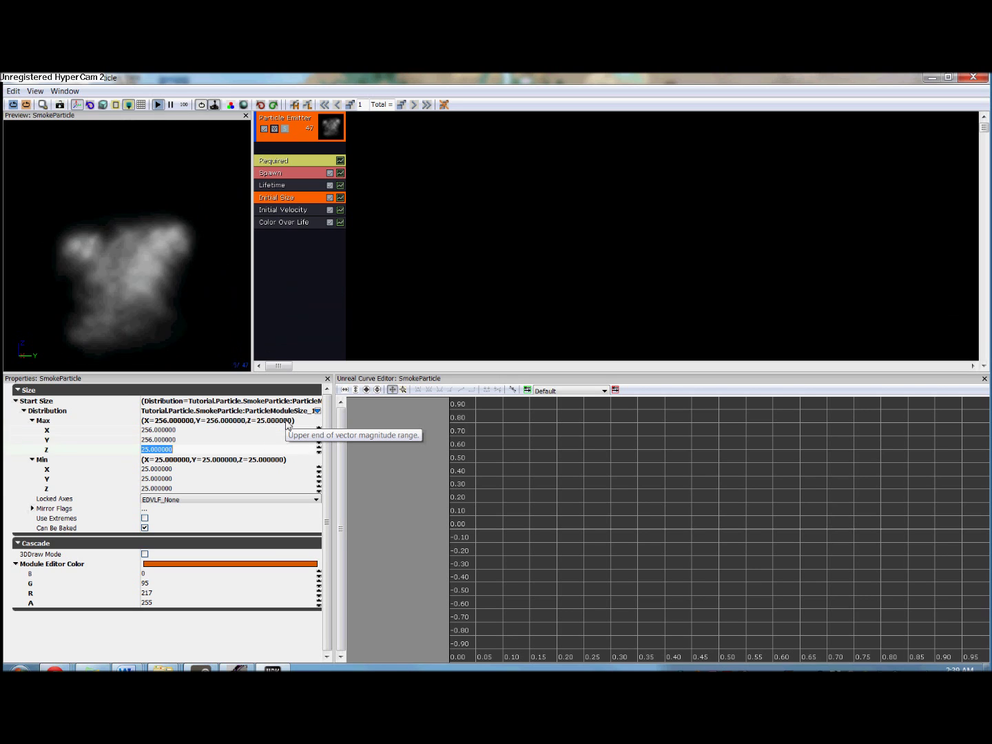
{"action": "type", "text": "256"}
{"action": "key", "text": "Tab"}
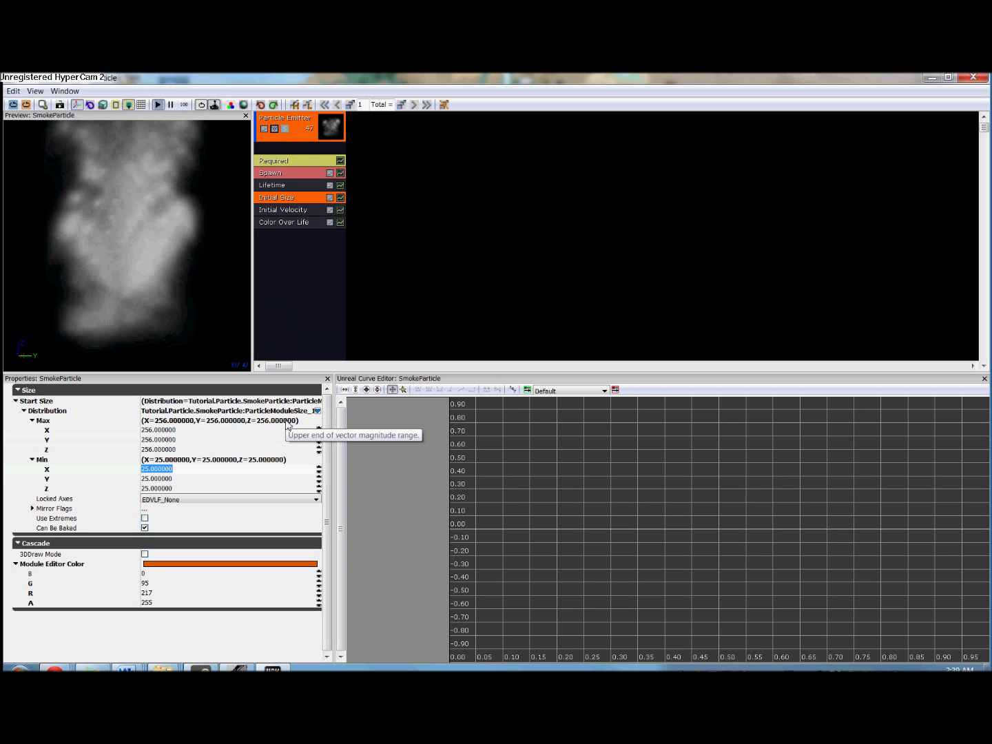
Set the minimum start size of the Initial Size module to 224 in X, Y and Z
{"action": "type", "text": "224"}
{"action": "key", "text": "Tab"}
{"action": "type", "text": "2"}
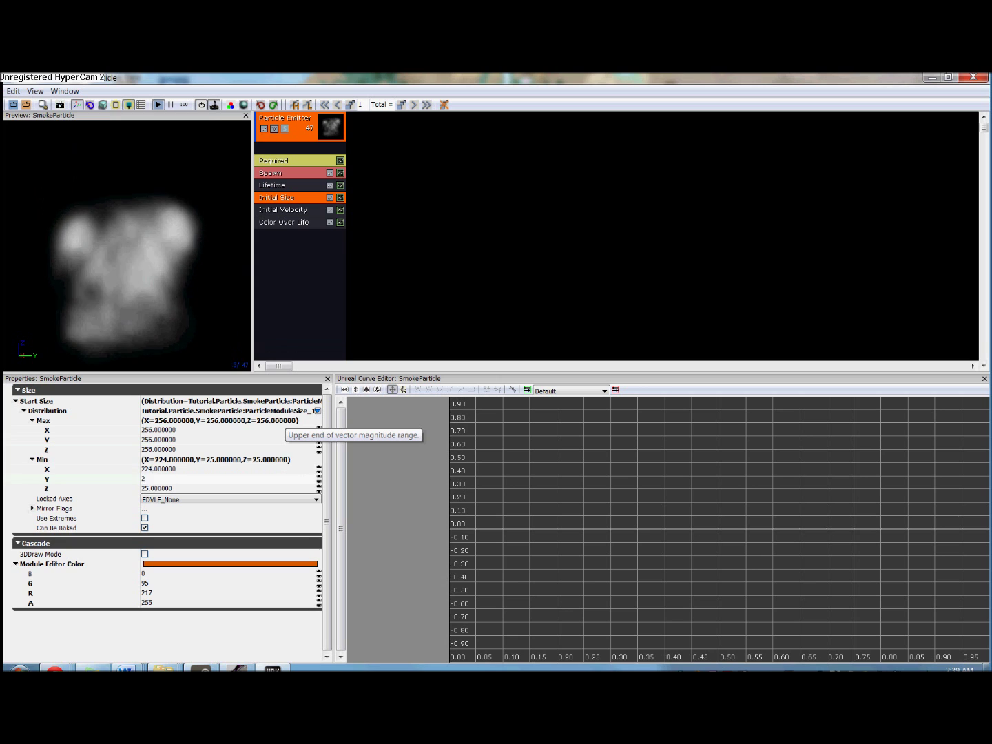
{"action": "type", "text": "24"}
{"action": "key", "text": "Tab"}
{"action": "type", "text": "224"}
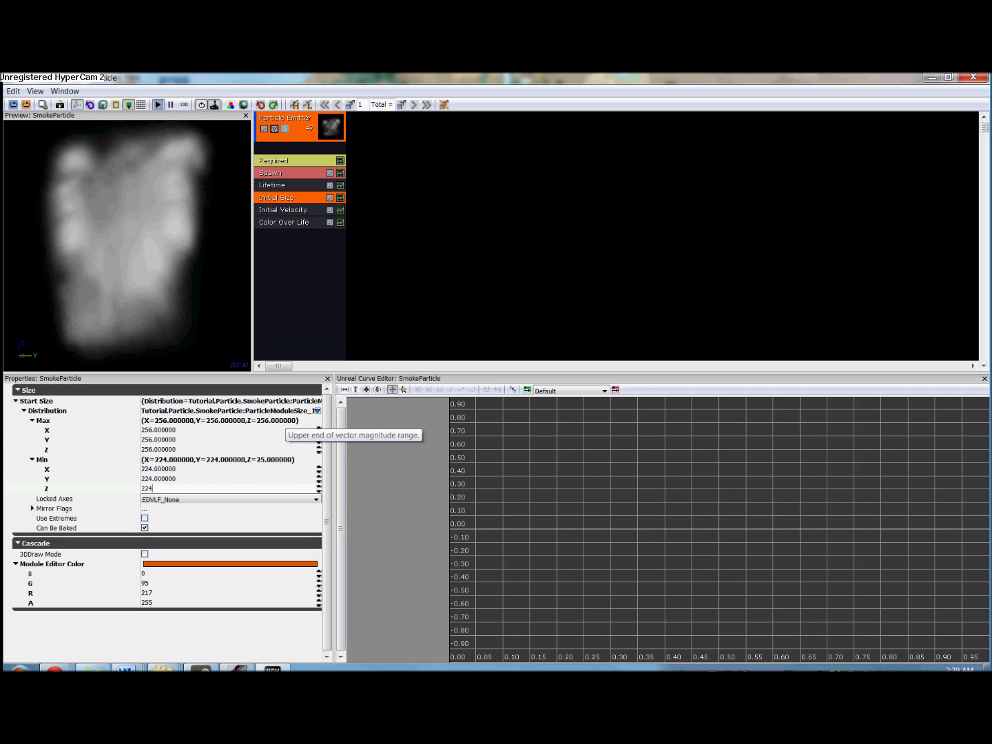
{"action": "key", "text": "Return"}
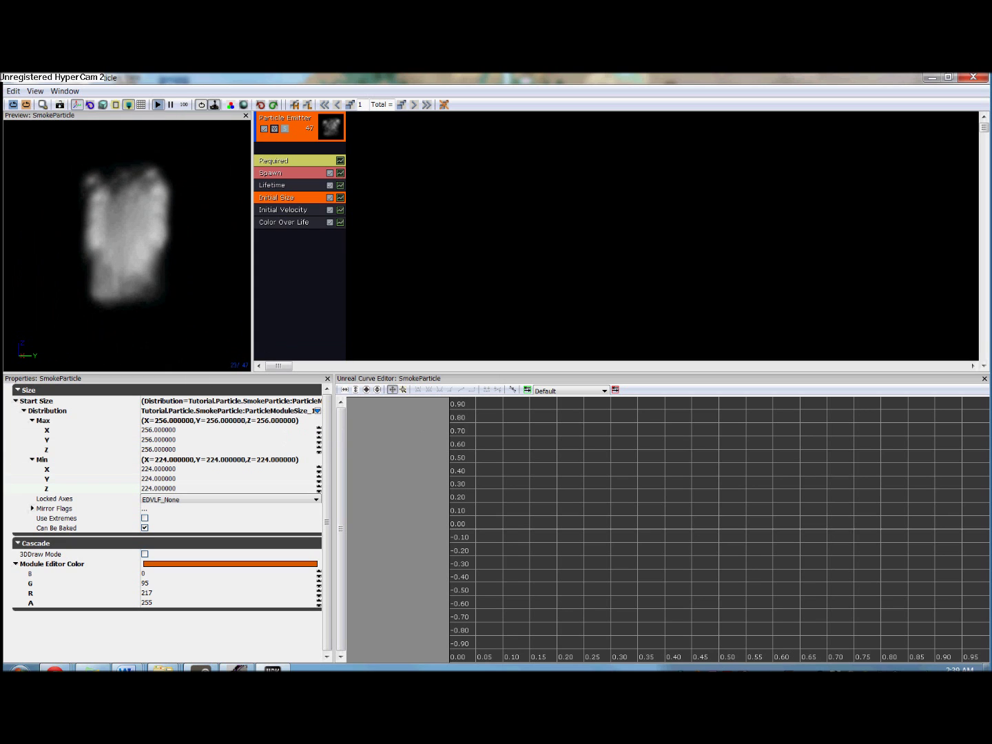
Set the Initial Velocity module's maximum start velocity to X 8, Y 8 and Z 160
{"action": "left_click", "coordinate": [288, 210]}
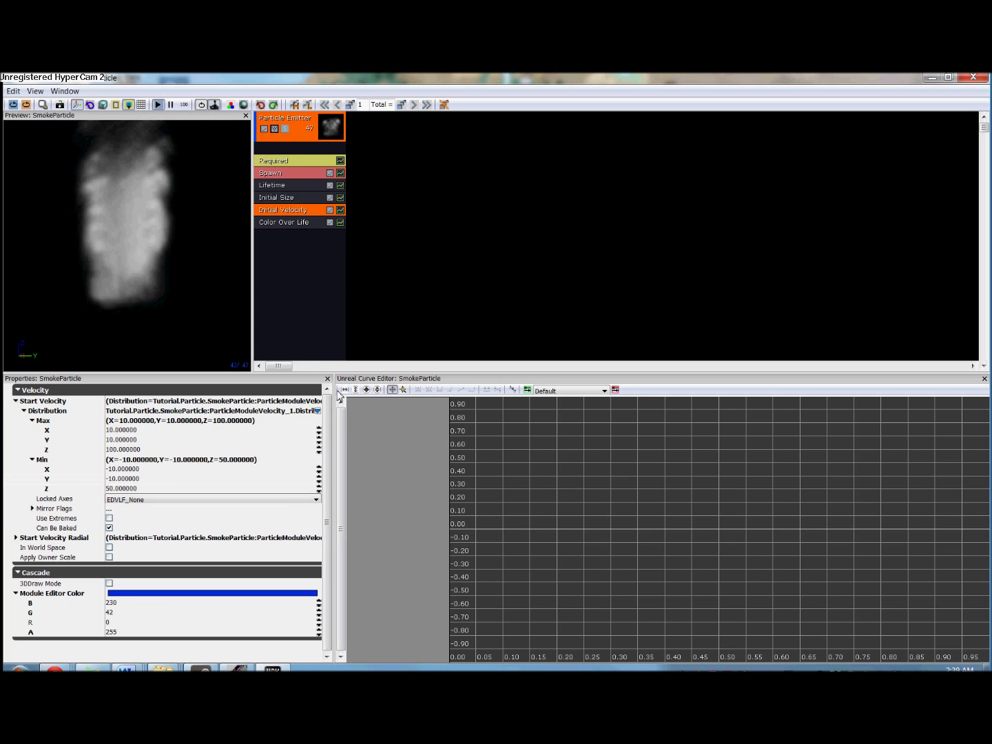
{"action": "left_click", "coordinate": [124, 430]}
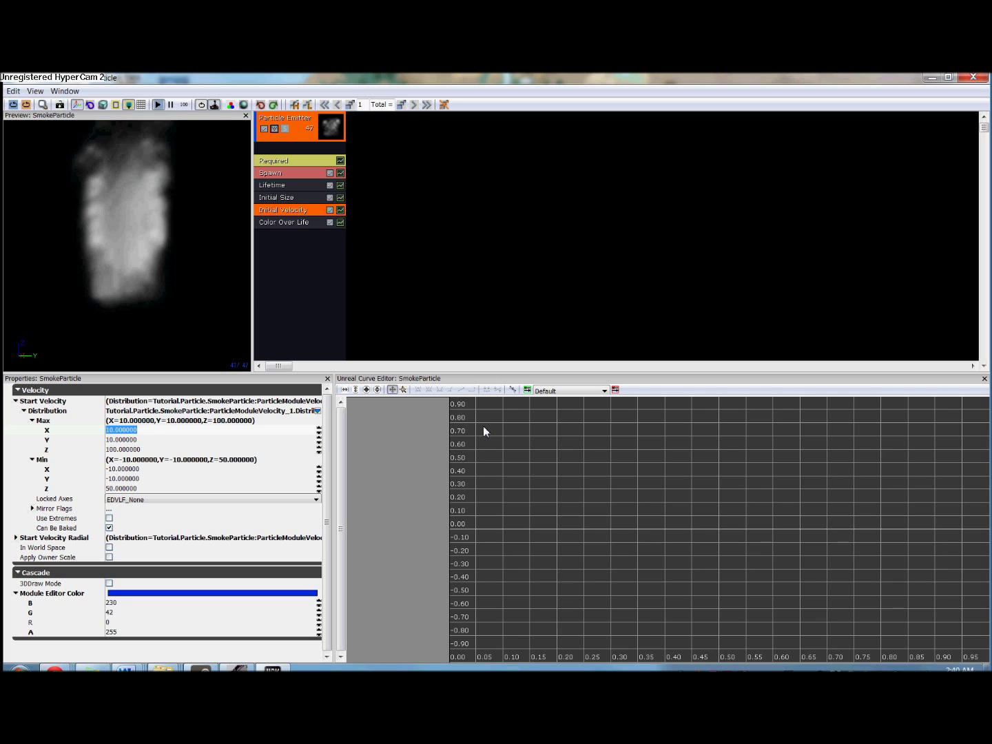
{"action": "type", "text": "8"}
{"action": "key", "text": "Tab"}
{"action": "type", "text": "8"}
{"action": "key", "text": "Tab"}
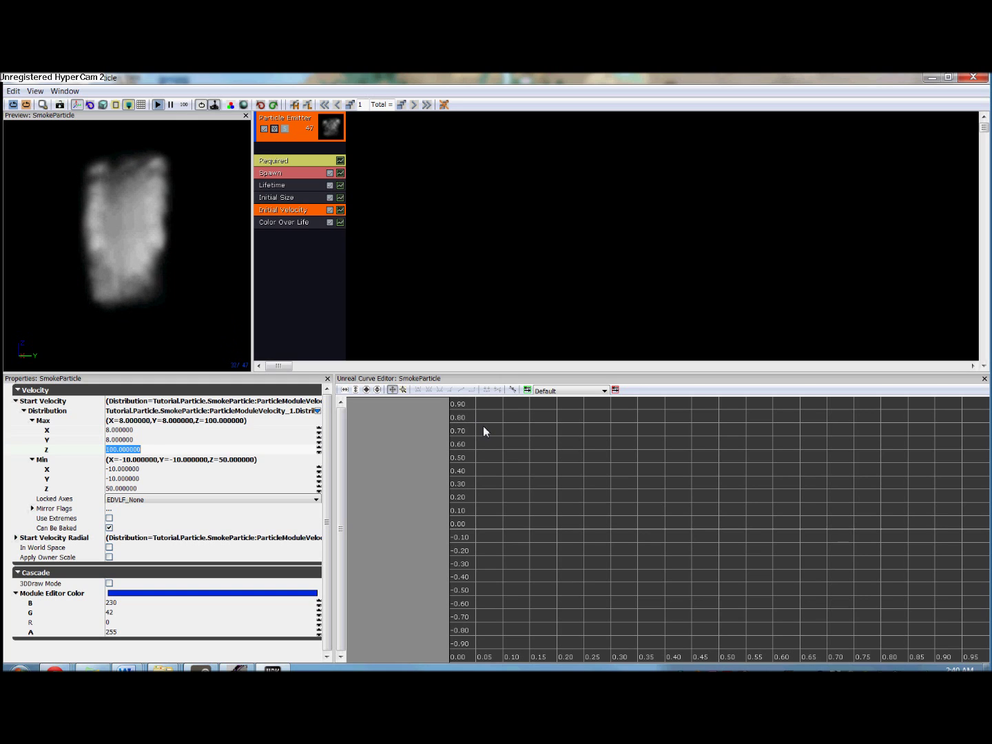
{"action": "type", "text": "160"}
{"action": "key", "text": "Tab"}
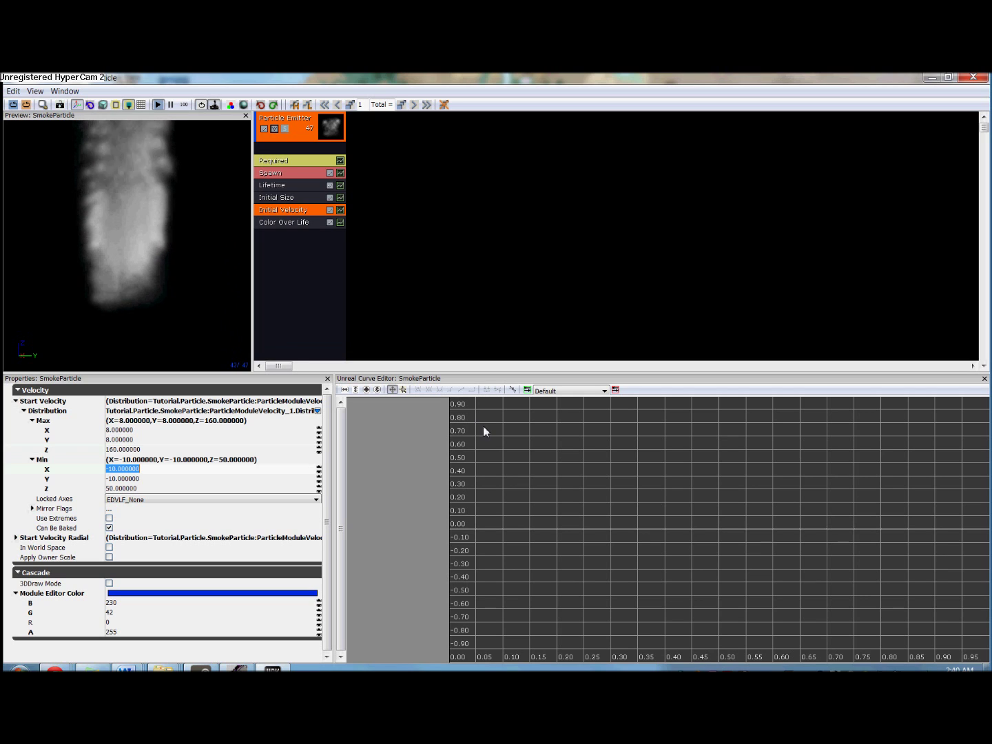
Set the Initial Velocity module's minimum start velocity to X -8, Y -8 and Z 128
{"action": "type", "text": "-8"}
{"action": "key", "text": "Tab"}
{"action": "type", "text": "-"}
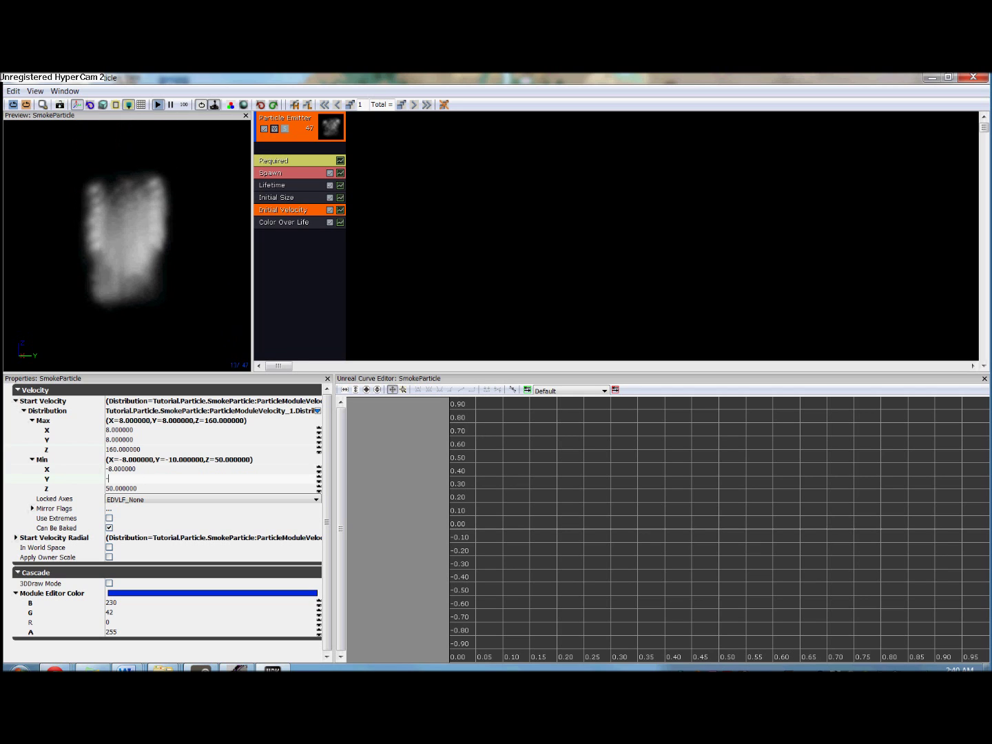
{"action": "type", "text": "8"}
{"action": "key", "text": "Tab"}
{"action": "type", "text": "1"}
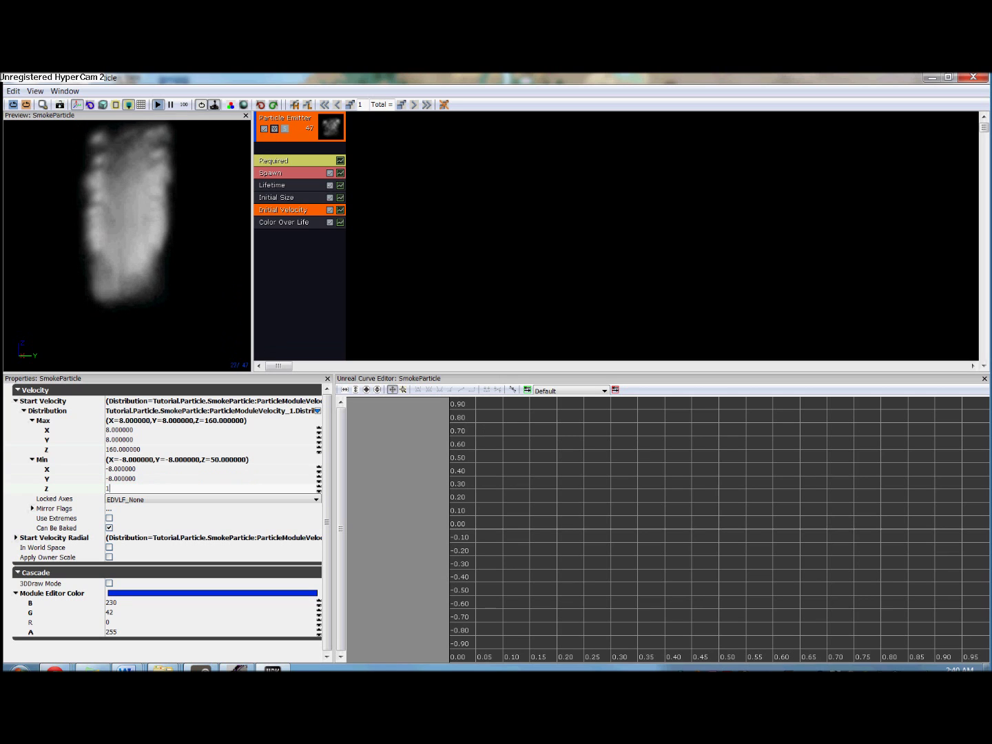
{"action": "key", "text": "shift+Tab"}
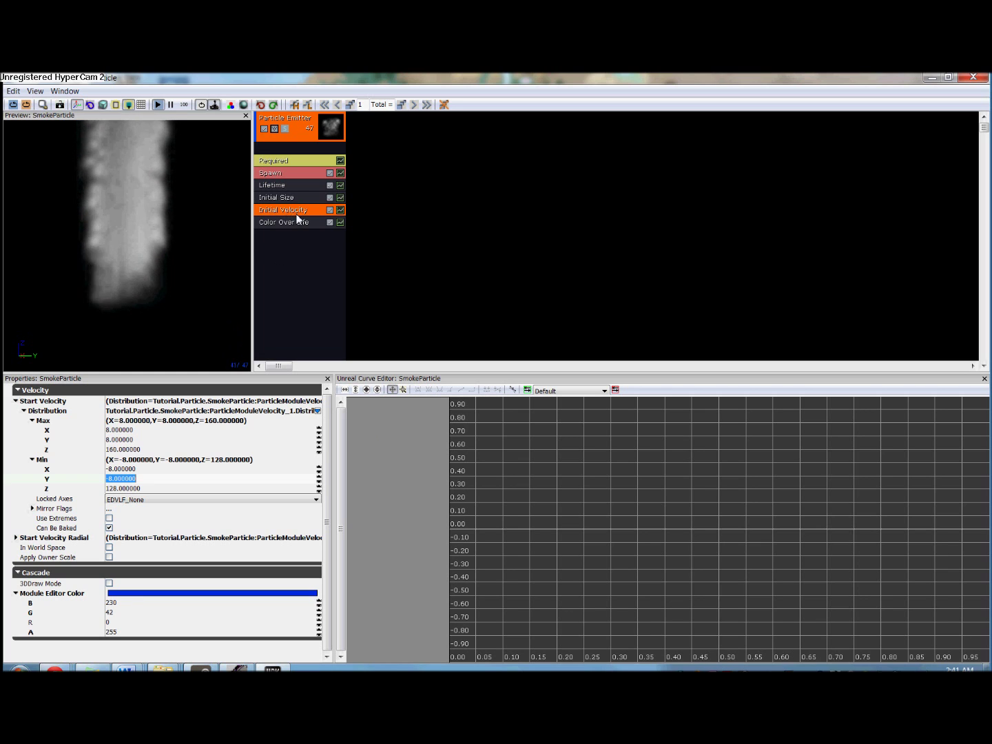
Add an Initial Location module to the smoke particle emitter
{"action": "right_click", "coordinate": [300, 250]}
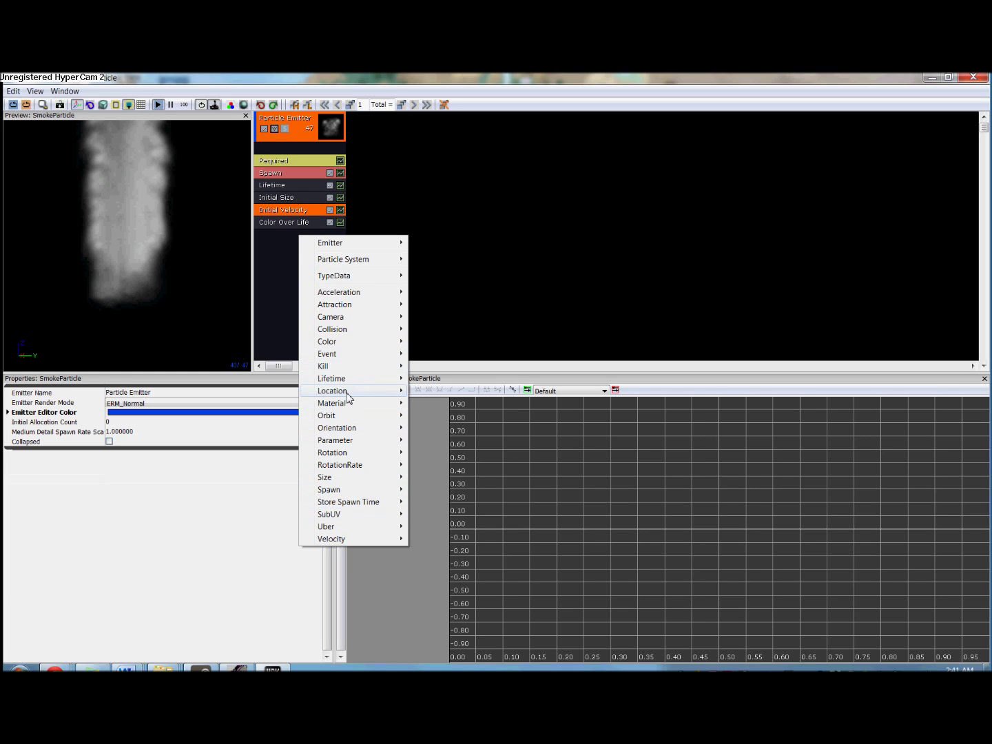
{"action": "mouse_move", "coordinate": [348, 396]}
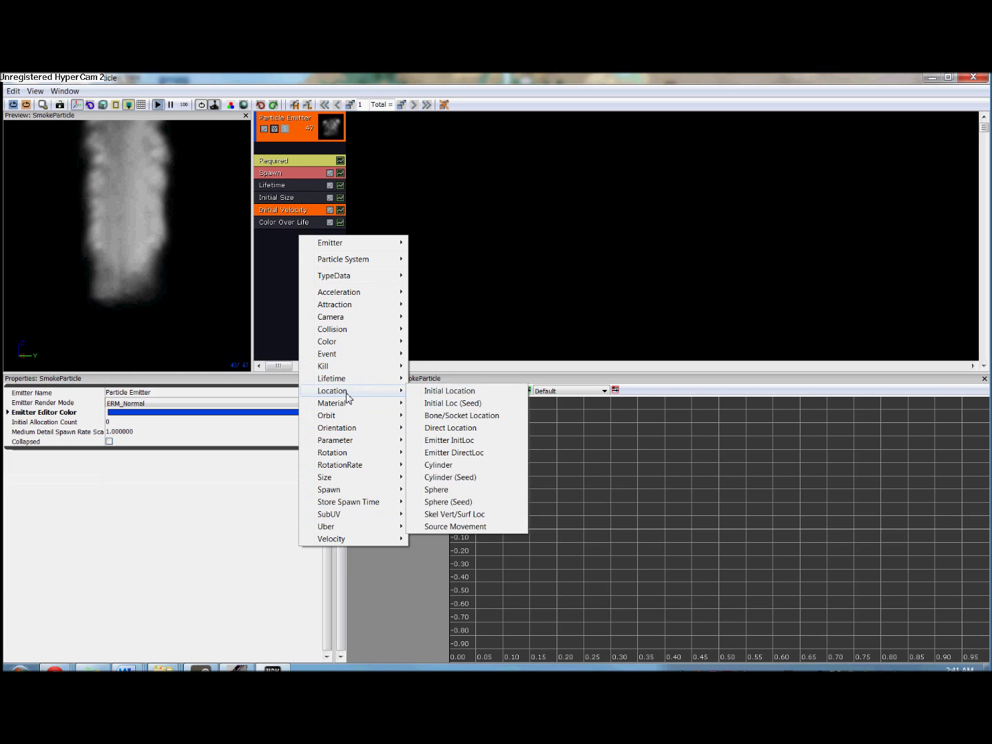
{"action": "left_click", "coordinate": [434, 392]}
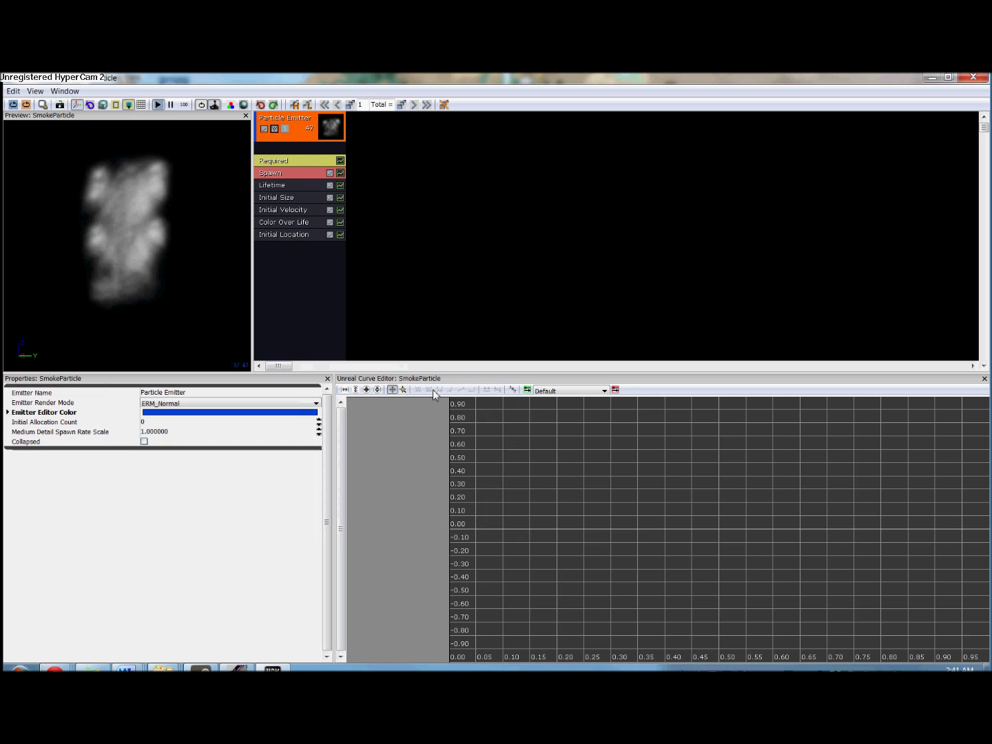
Set the Initial Location module's maximum start location to 2 in X, Y and Z
{"action": "left_click", "coordinate": [287, 235]}
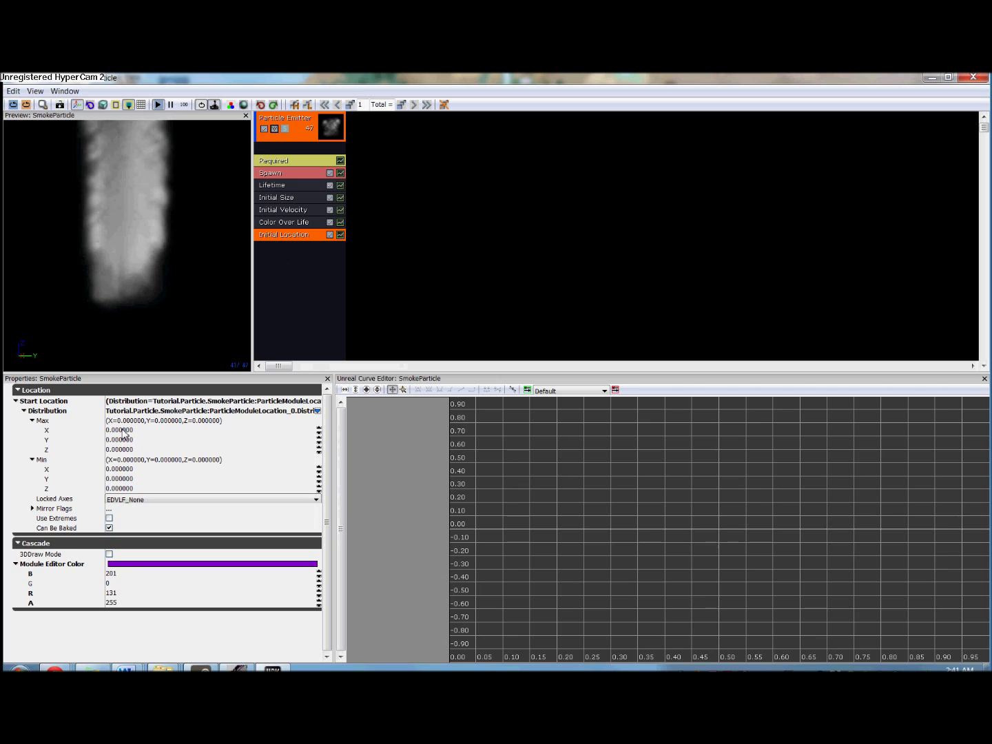
{"action": "left_click", "coordinate": [122, 431]}
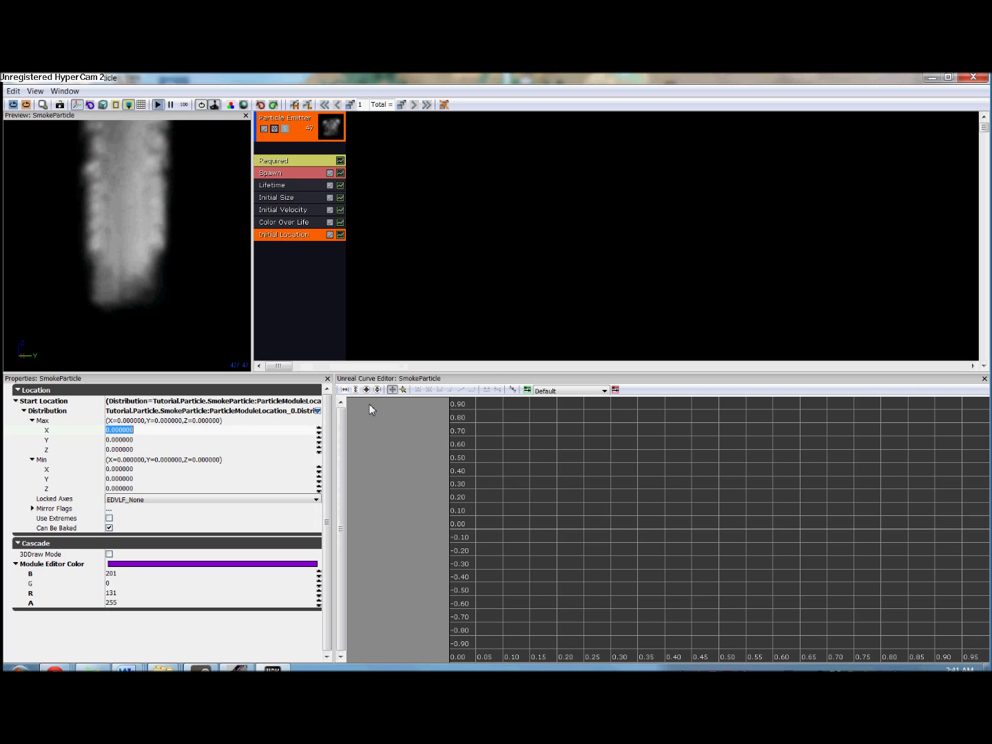
{"action": "type", "text": "2"}
{"action": "key", "text": "Tab"}
{"action": "type", "text": "2"}
{"action": "key", "text": "Tab"}
{"action": "type", "text": "2"}
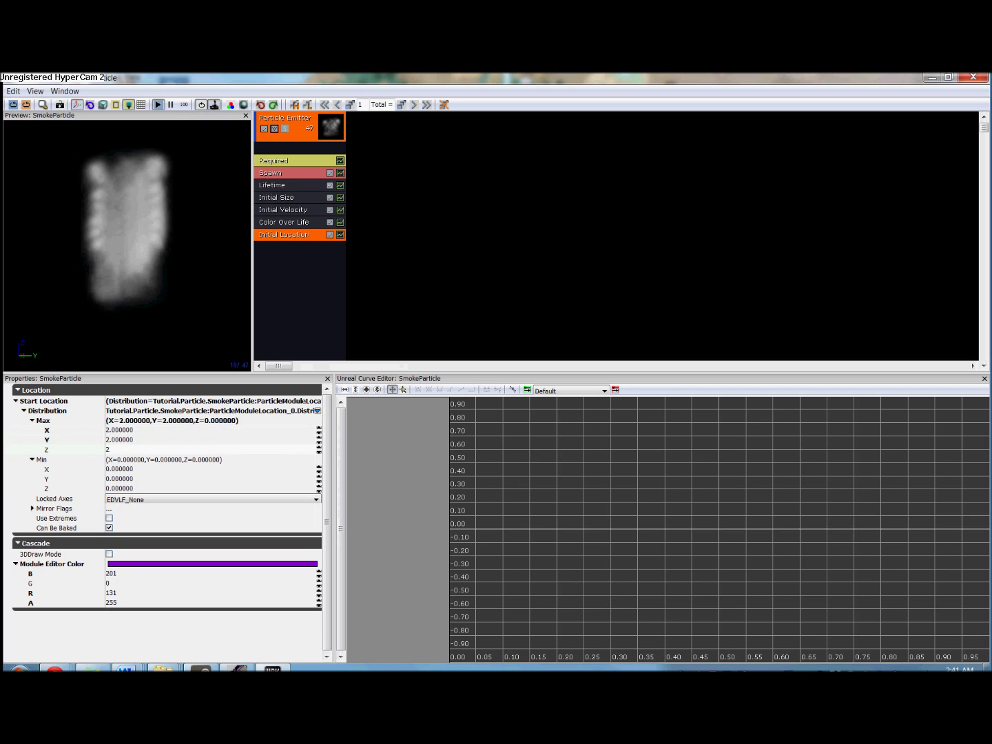
{"action": "key", "text": "Tab"}
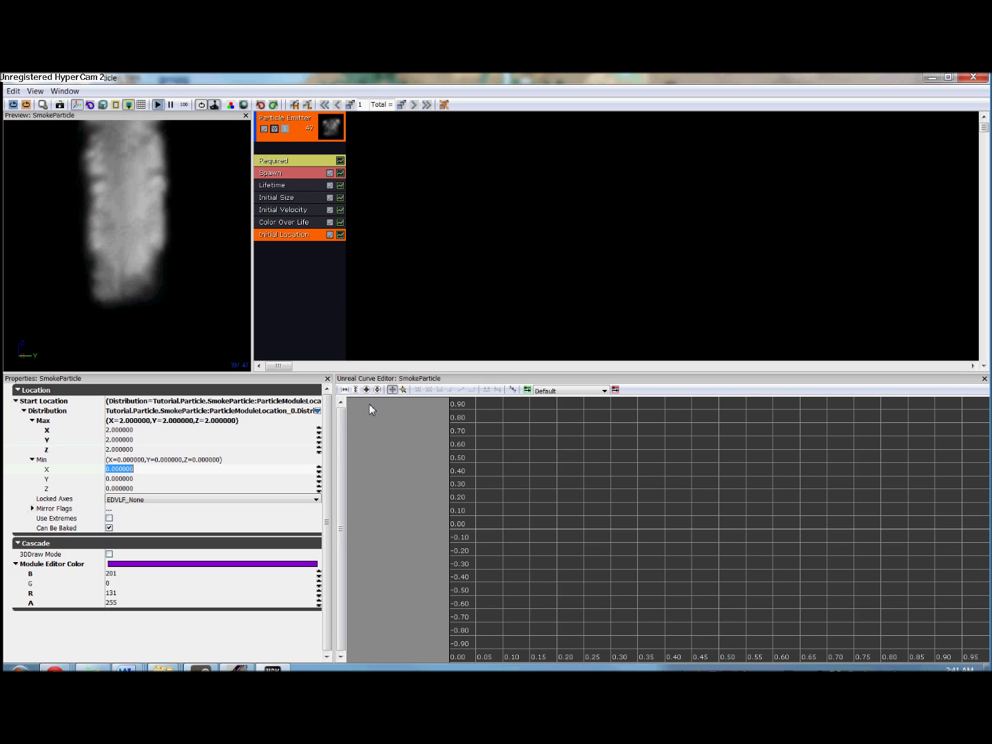
Set the minimum start location of the Initial Location module to -2 in X, Y and Z
{"action": "type", "text": "-2"}
{"action": "key", "text": "Tab"}
{"action": "type", "text": "-2"}
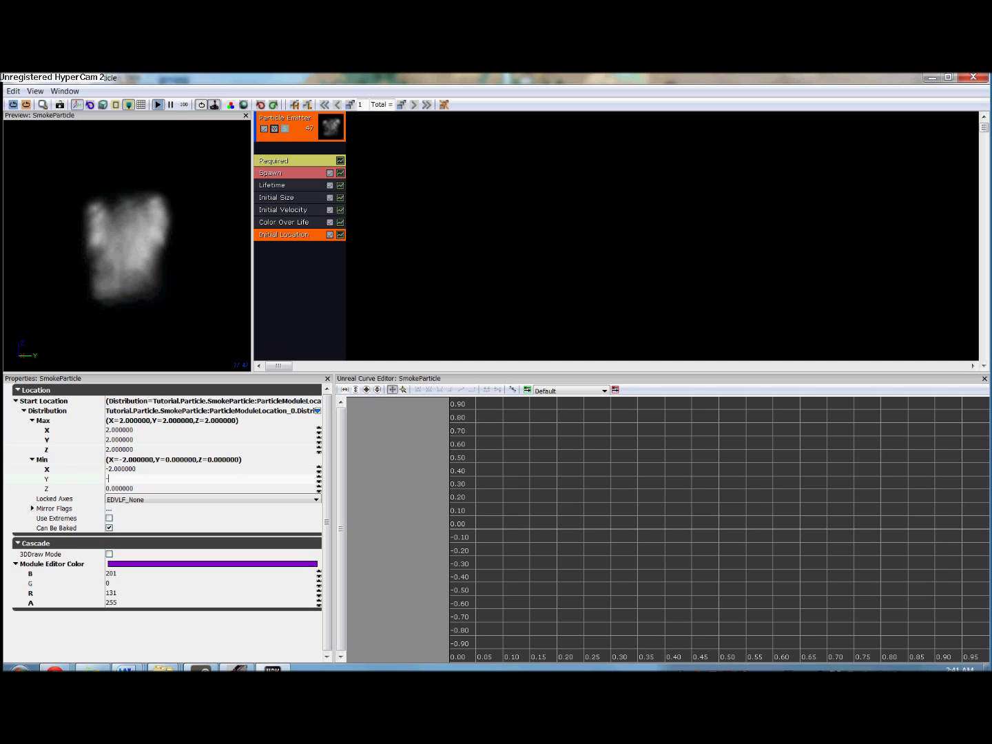
{"action": "key", "text": "Tab"}
{"action": "type", "text": "-2"}
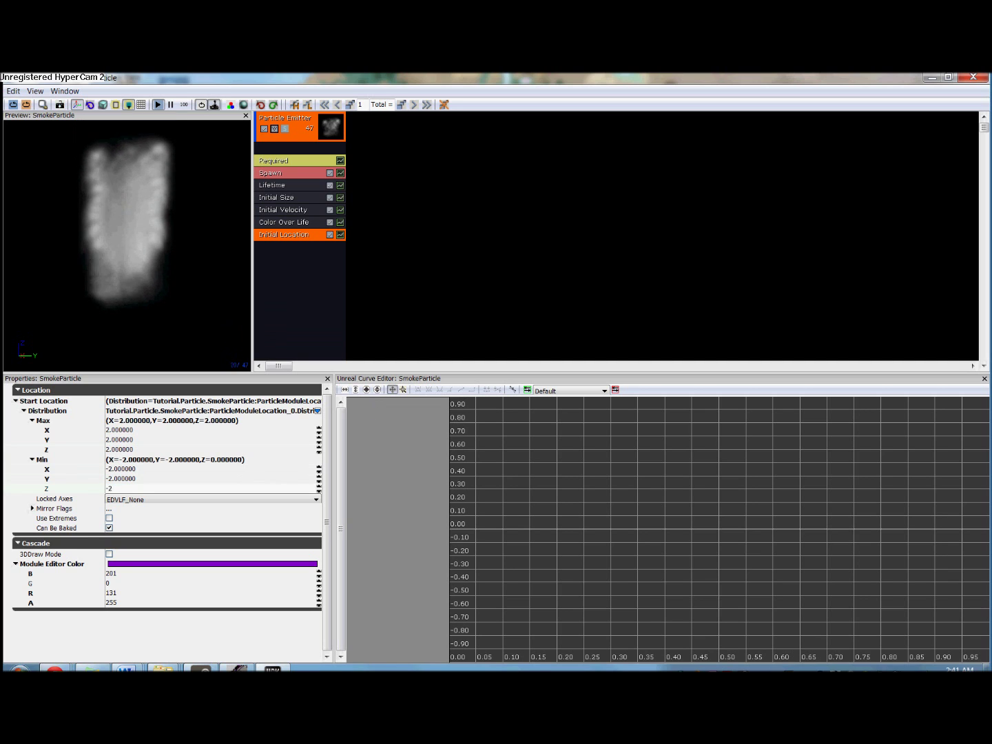
{"action": "key", "text": "Return"}
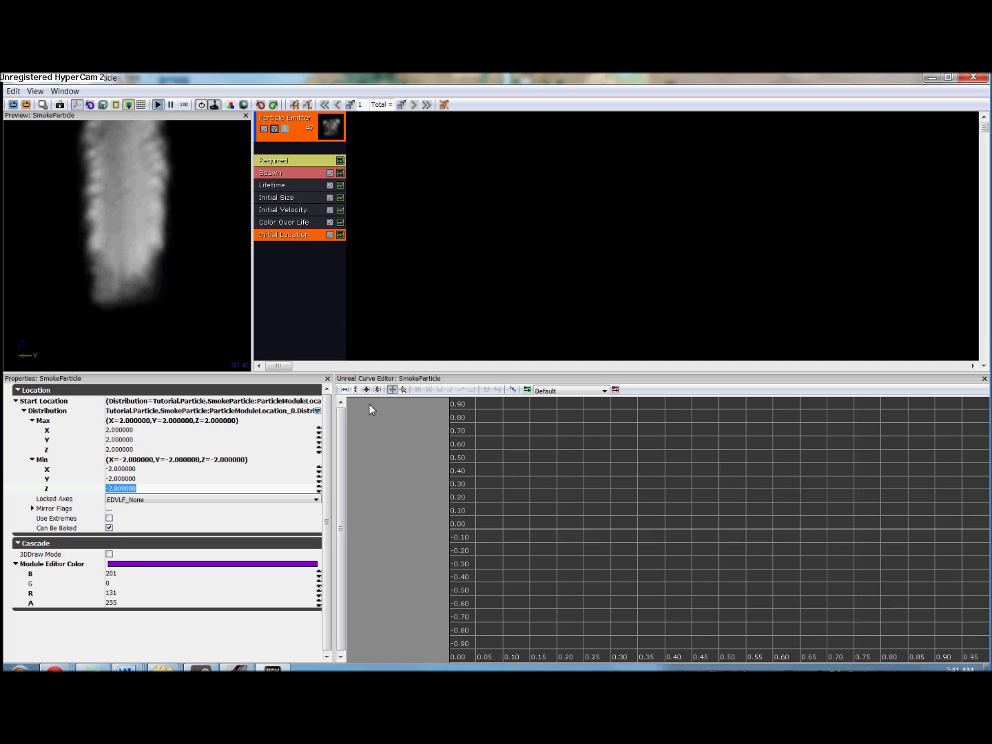